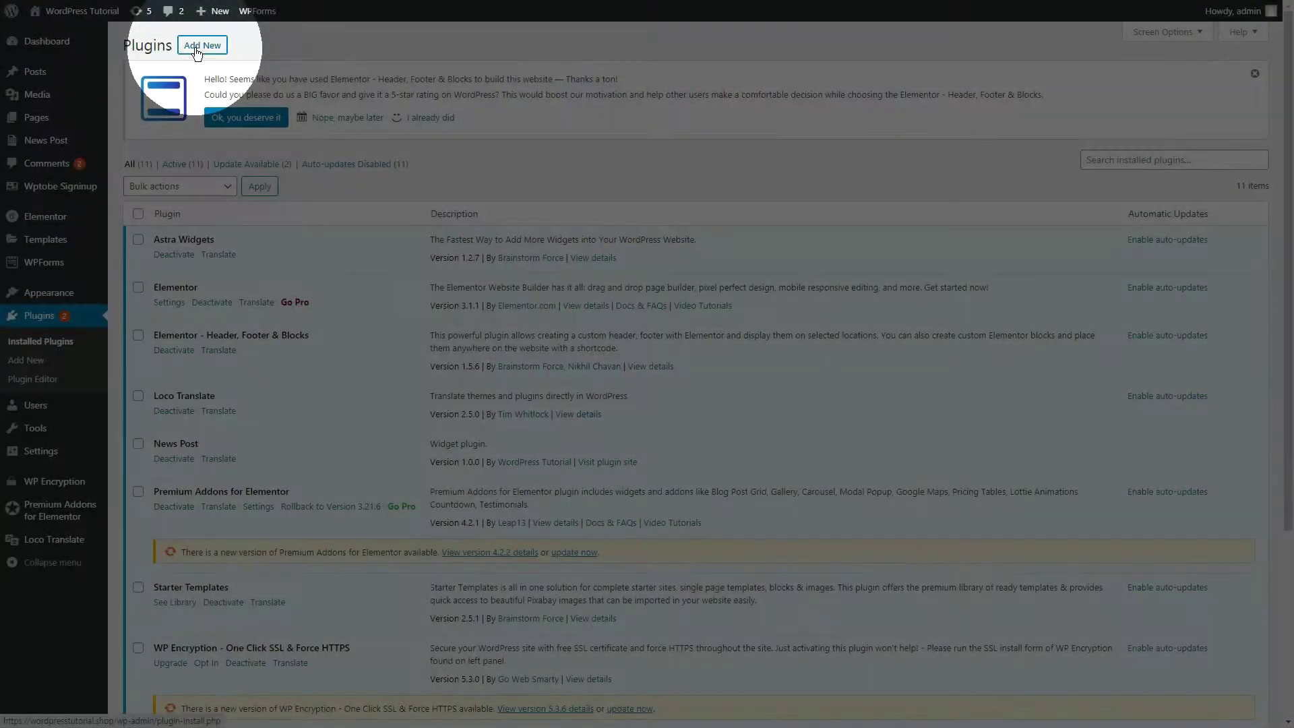
- Search plugins for 'Chart', then install and activate Graphina – Elementor Charts and Graphs
left_click(197, 47)
left_click(1120, 167)
type("Chart")
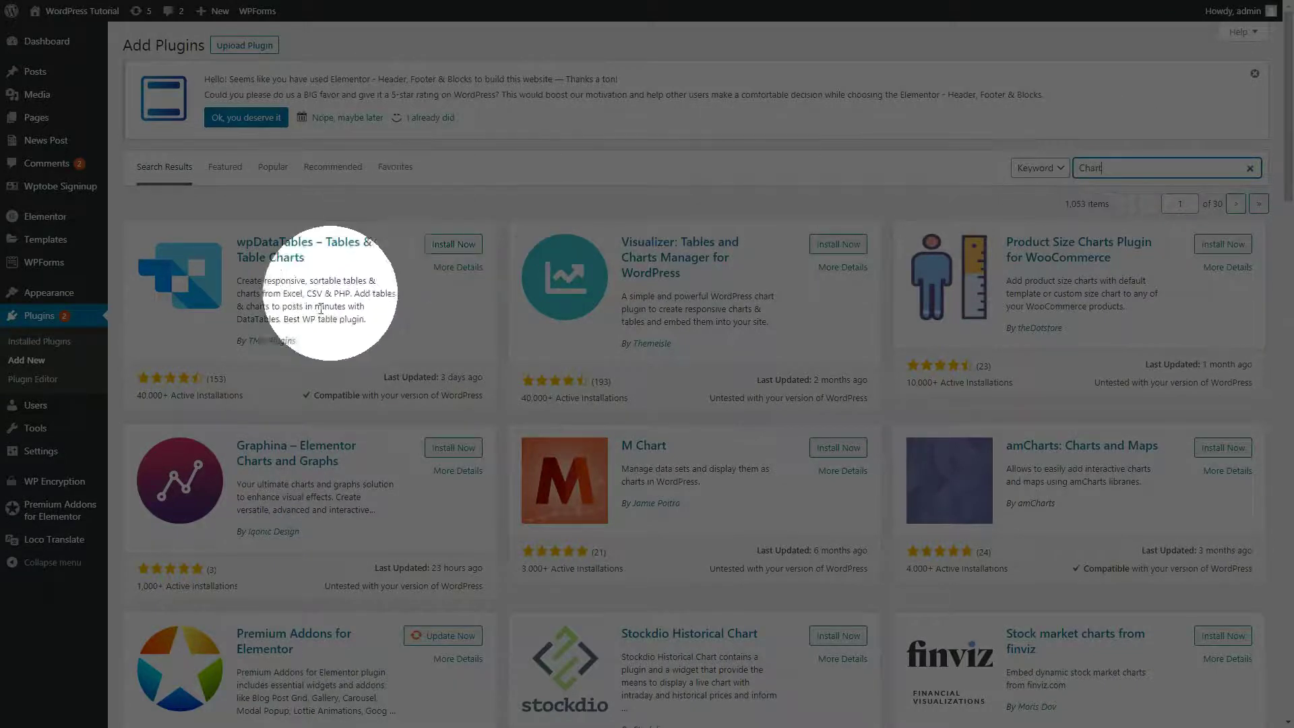
left_click(453, 447)
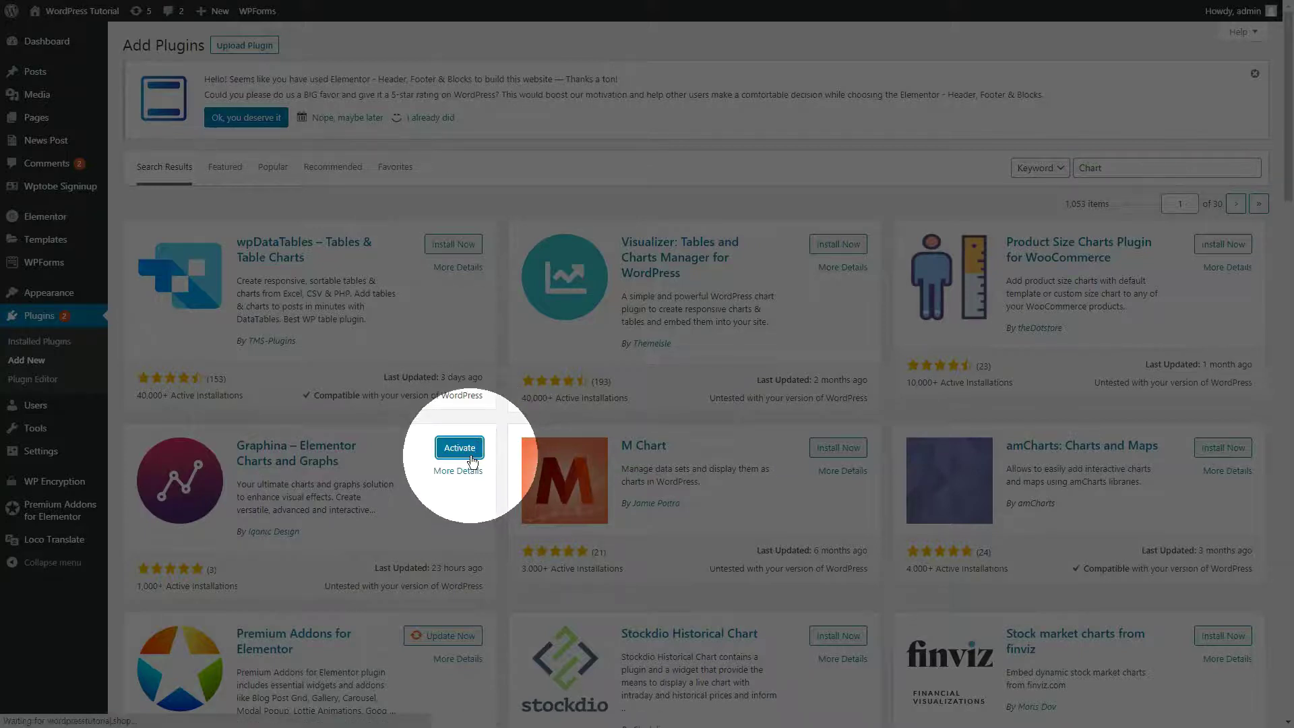
left_click(474, 447)
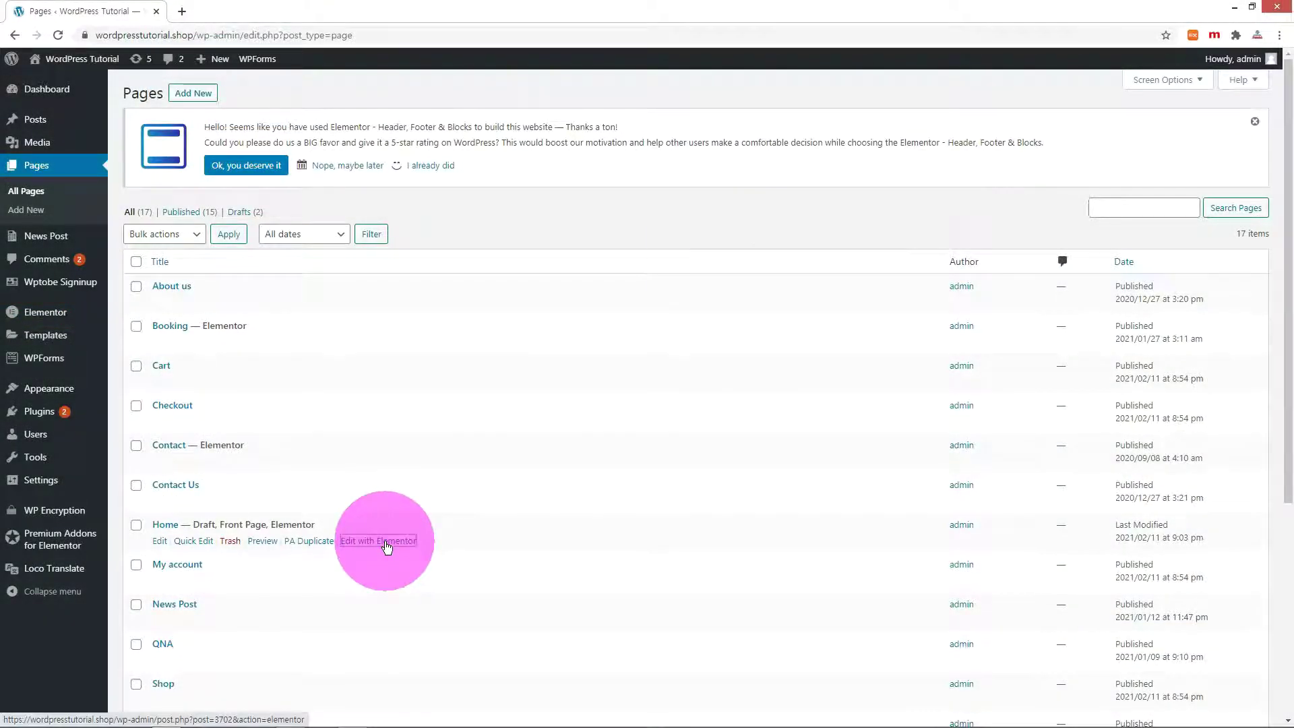
- Open the Home page in Elementor and place a Graphina Area chart below the hero section
left_click(378, 541)
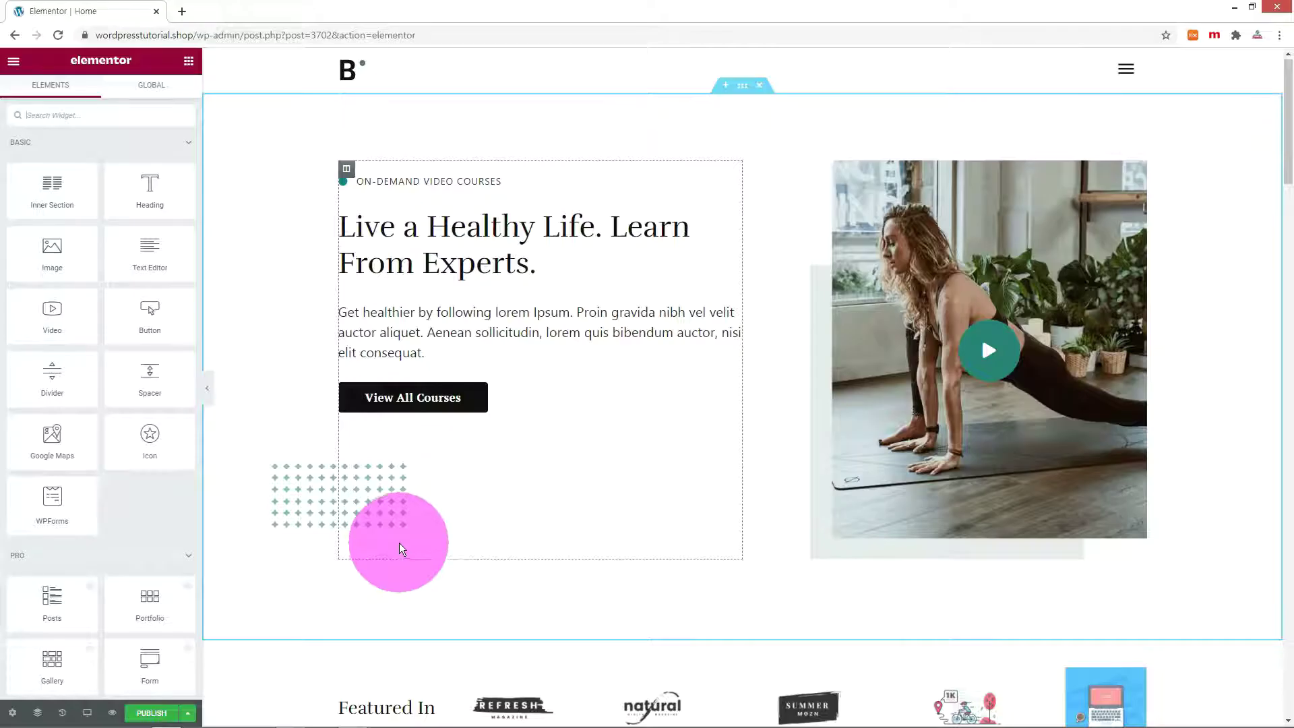
scroll(399, 543, "down", 3)
left_click_drag(196, 136, 173, 558)
left_click_drag(148, 388, 460, 432)
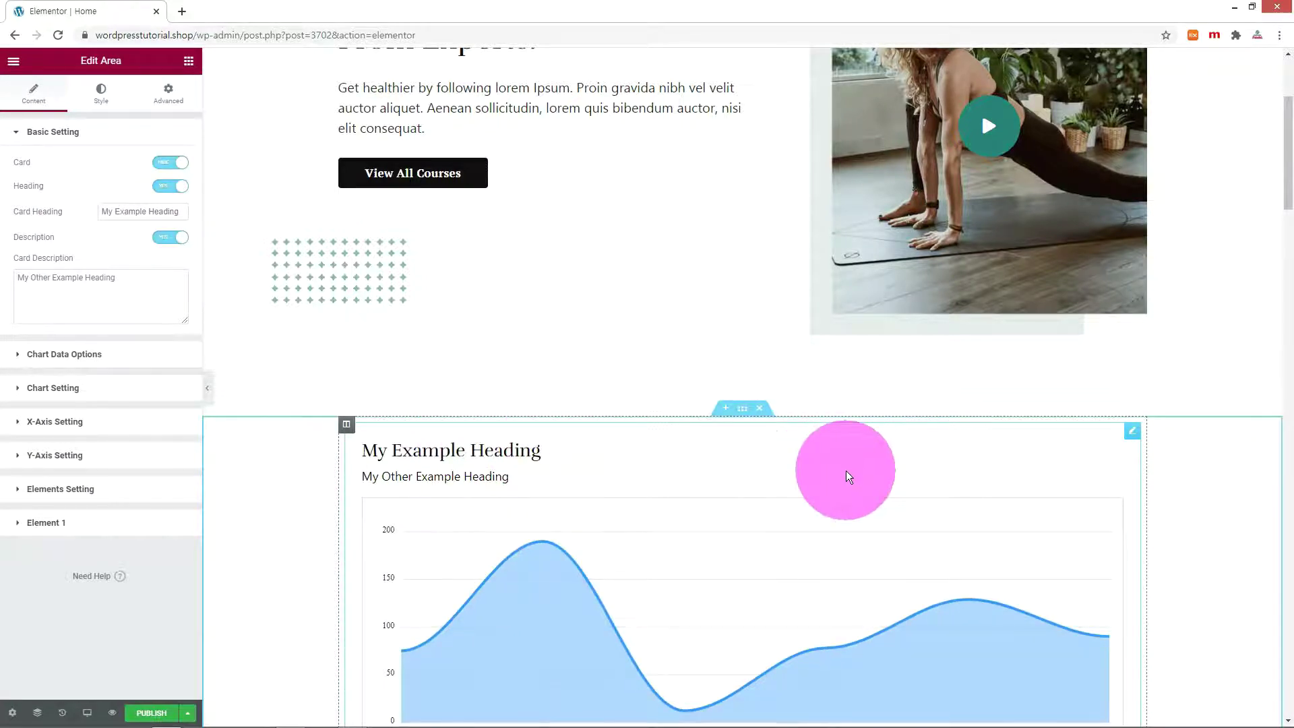
scroll(847, 470, "down", 2)
scroll(847, 471, "down", 2)
mouse_move(856, 437)
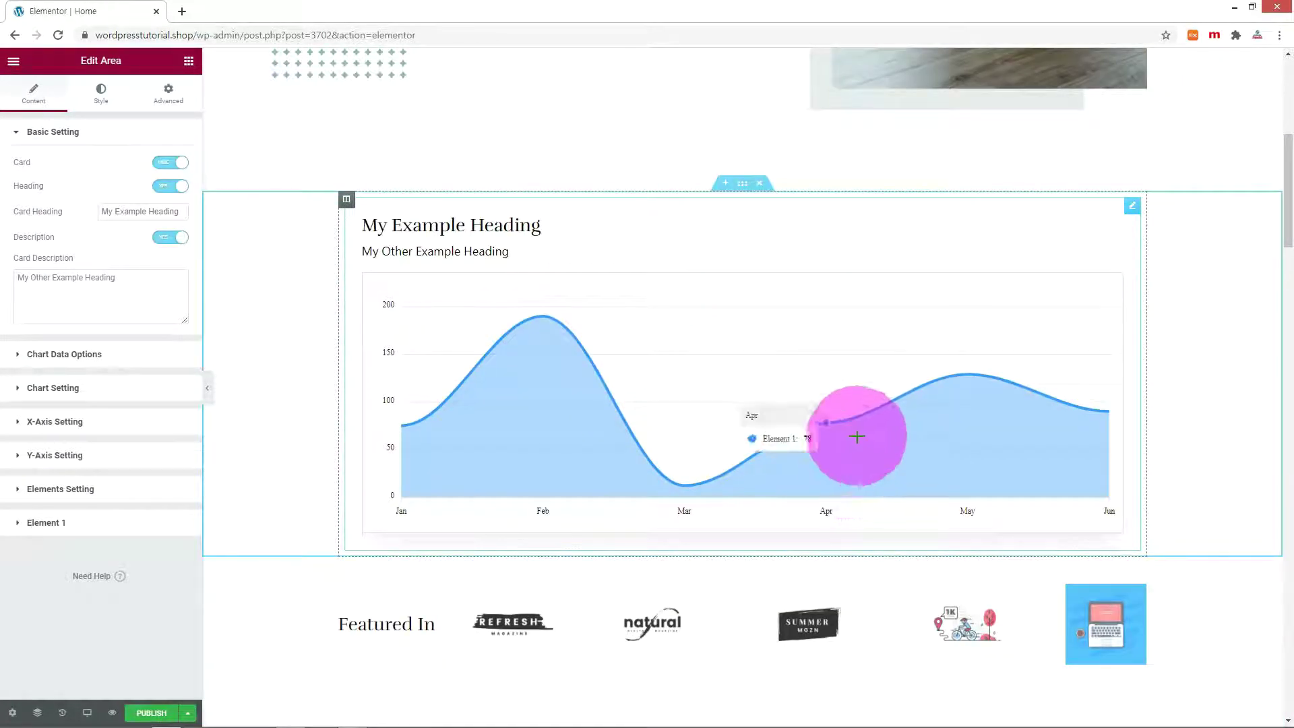
mouse_move(703, 354)
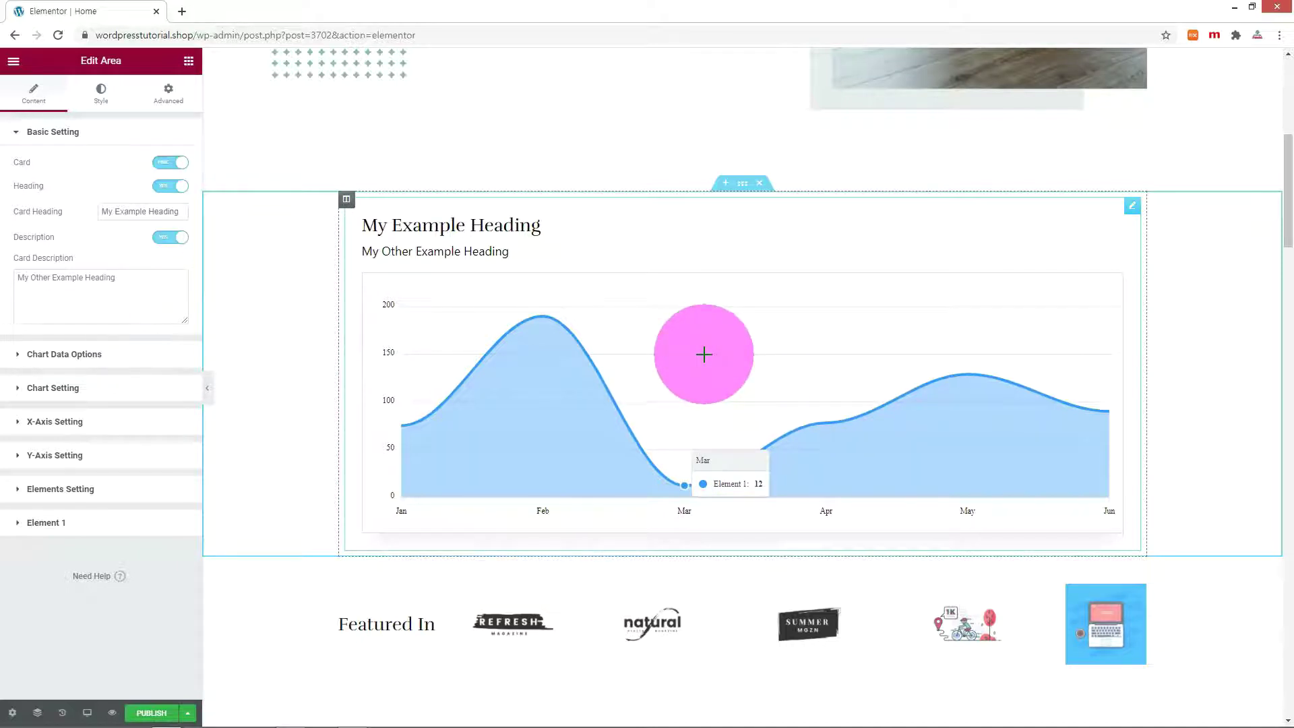
- Check the area chart on the live home page, then return to the editor
left_click(199, 14)
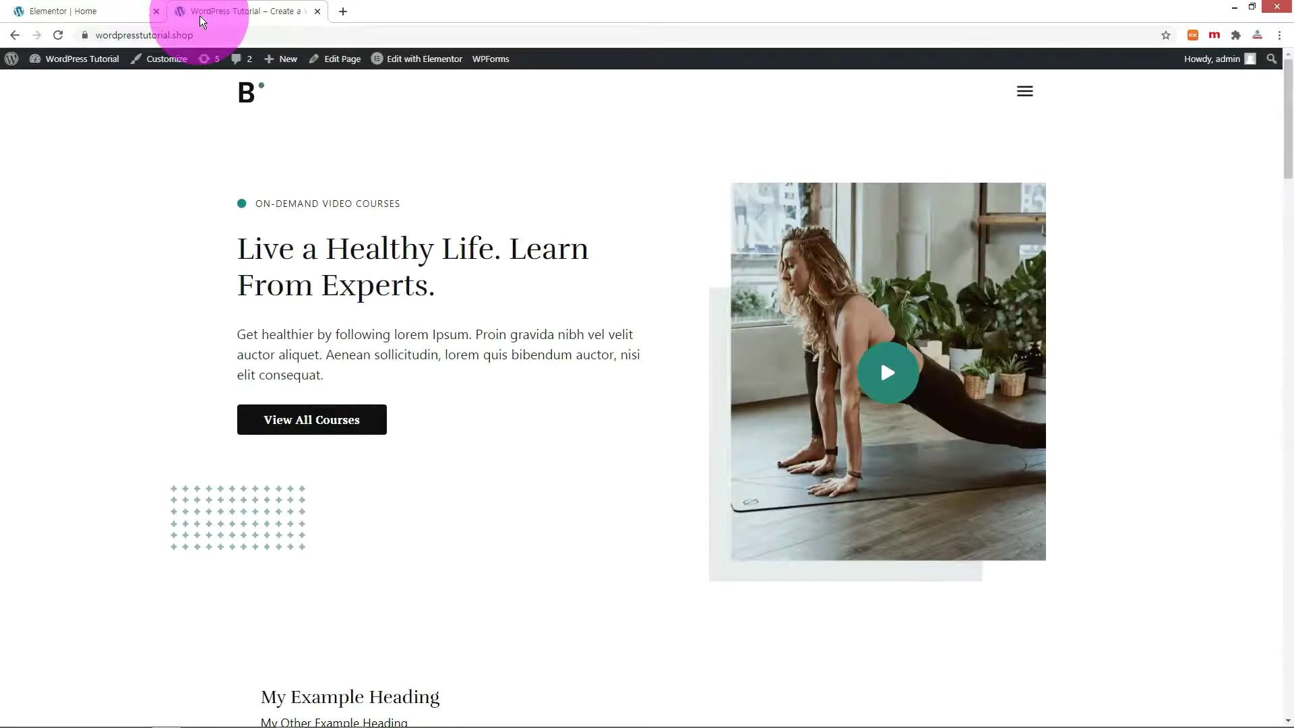
scroll(178, 173, "down", 5)
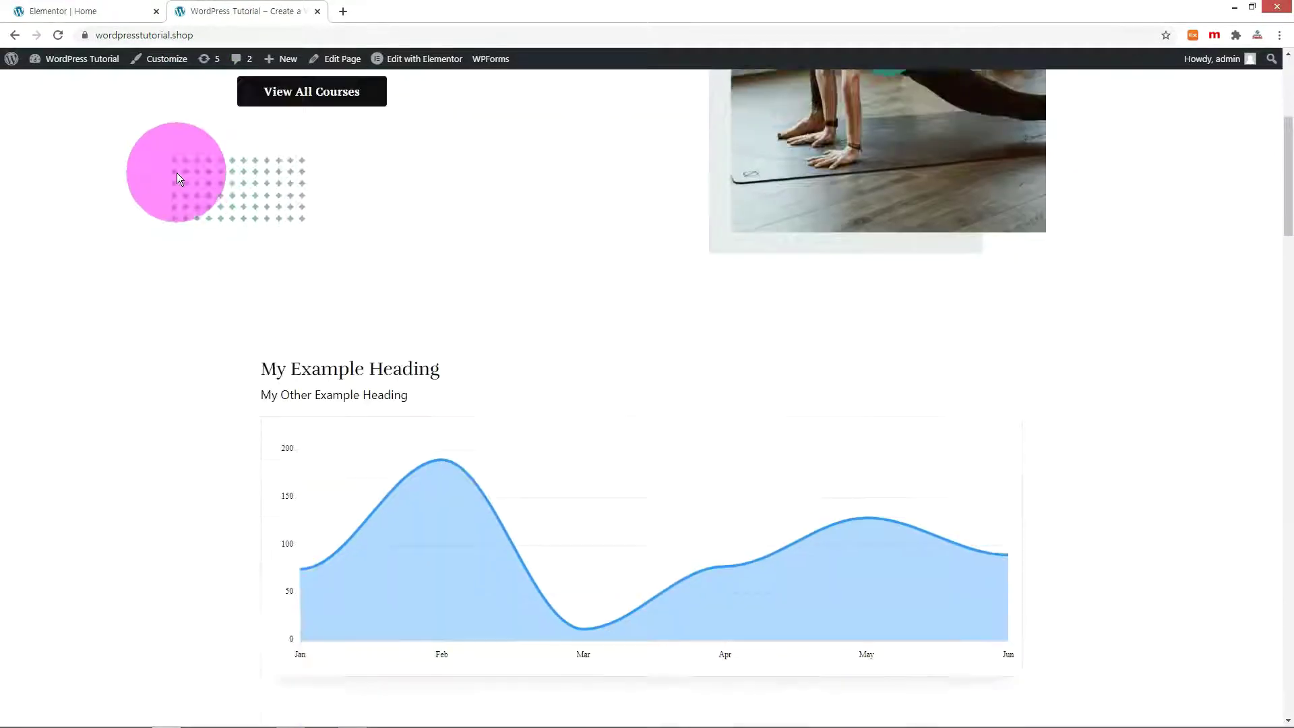
scroll(177, 173, "down", 2)
key("ctrl+Page_Up")
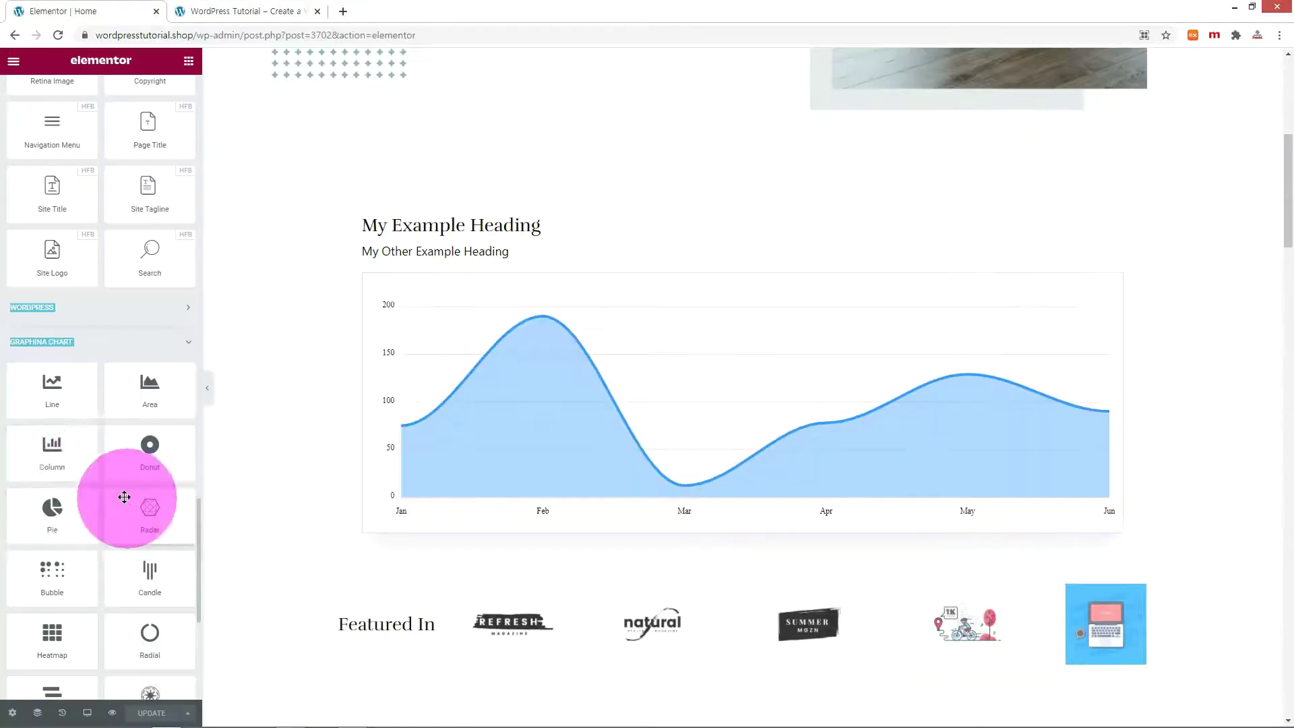
- Add Graphina Column, Pie and Radar charts one below another under the area chart
left_click_drag(51, 464, 463, 543)
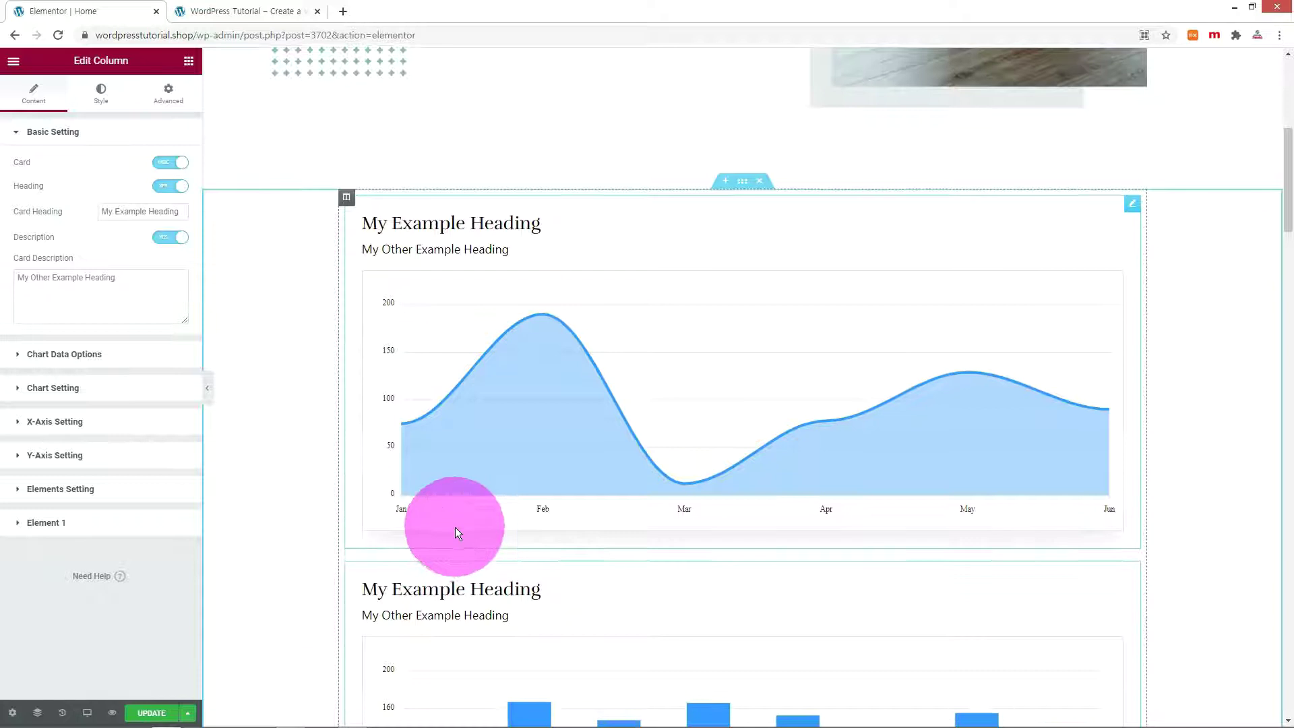
scroll(440, 514, "down", 3)
left_click_drag(440, 514, 529, 682)
scroll(525, 597, "down", 8)
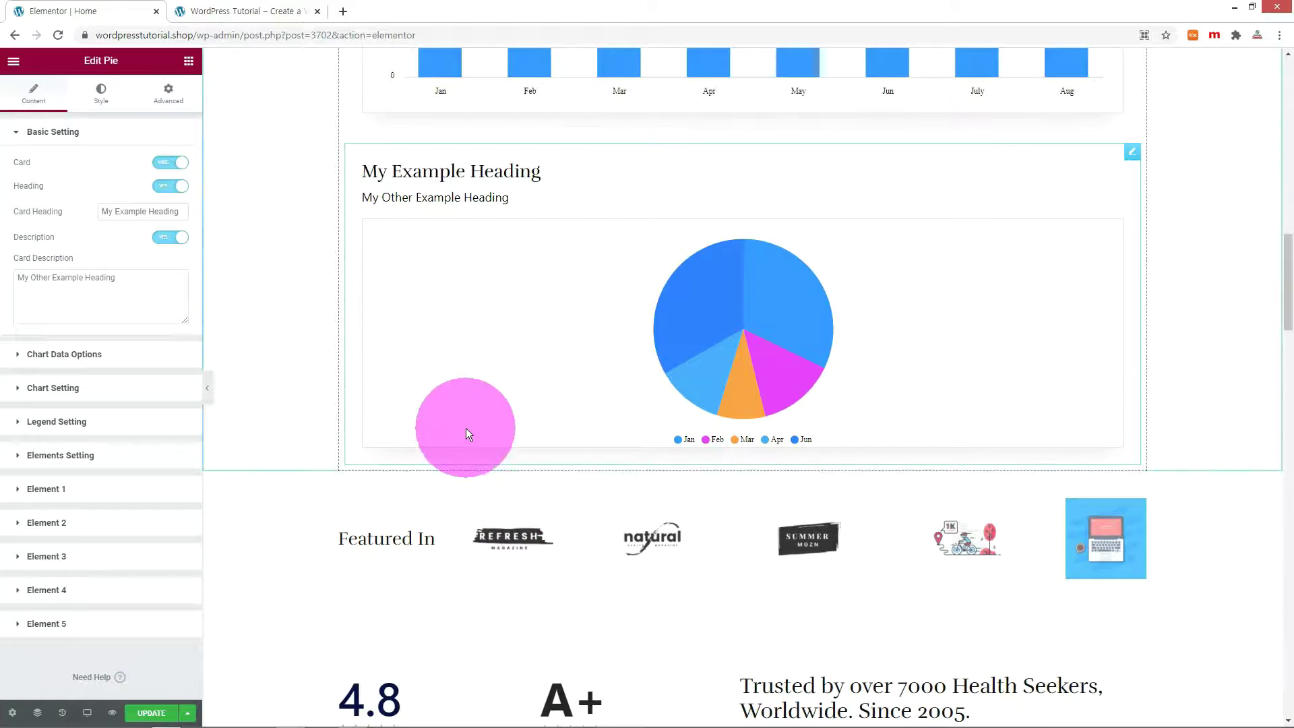
left_click_drag(466, 427, 591, 468)
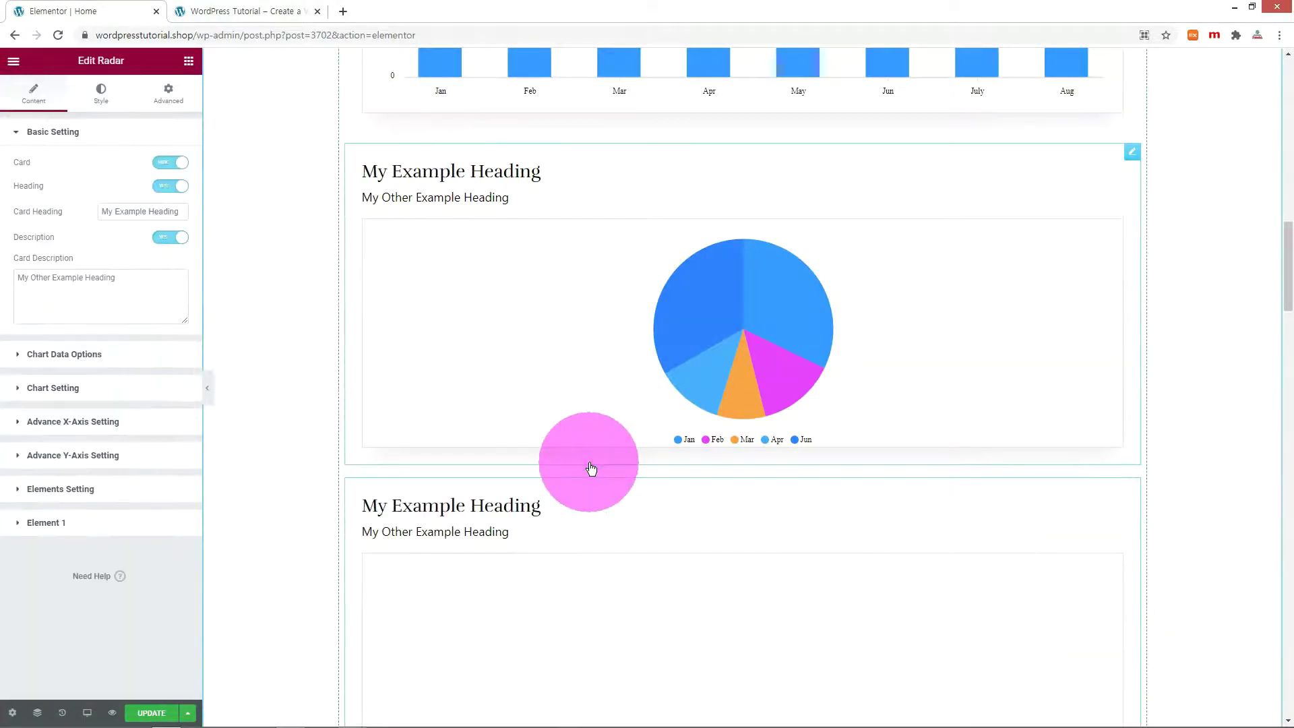
scroll(578, 449, "down", 3)
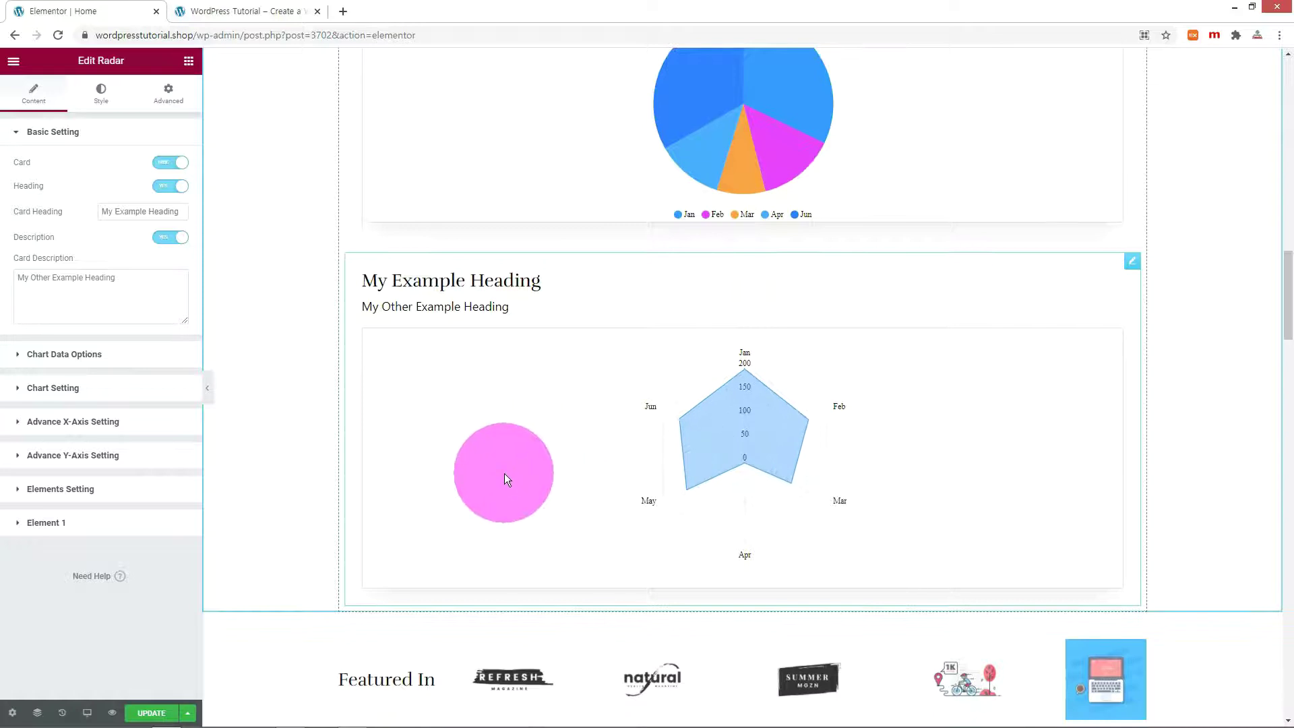
- Add Animated Radial and Timeline charts below the radar chart and save the page
left_click(188, 61)
left_click_drag(147, 498, 476, 604)
scroll(456, 583, "down", 3)
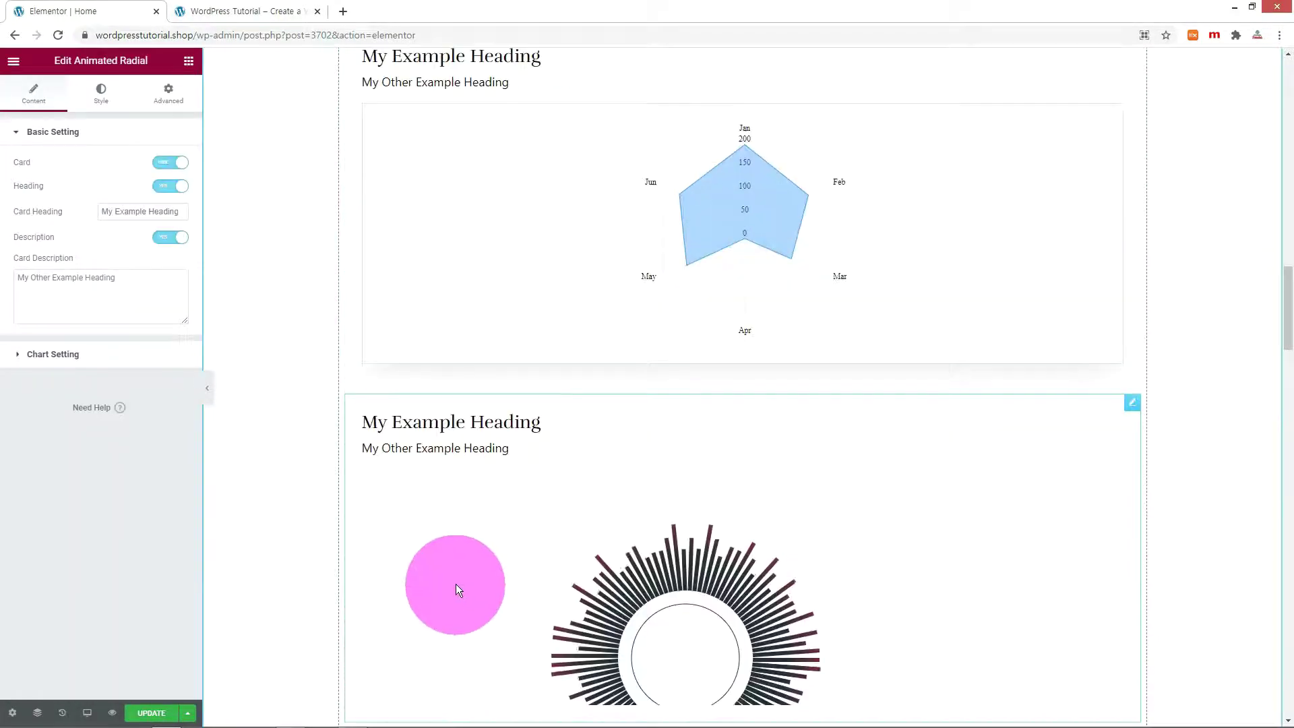
scroll(441, 567, "down", 3)
left_click(188, 60)
left_click_drag(53, 456, 653, 488)
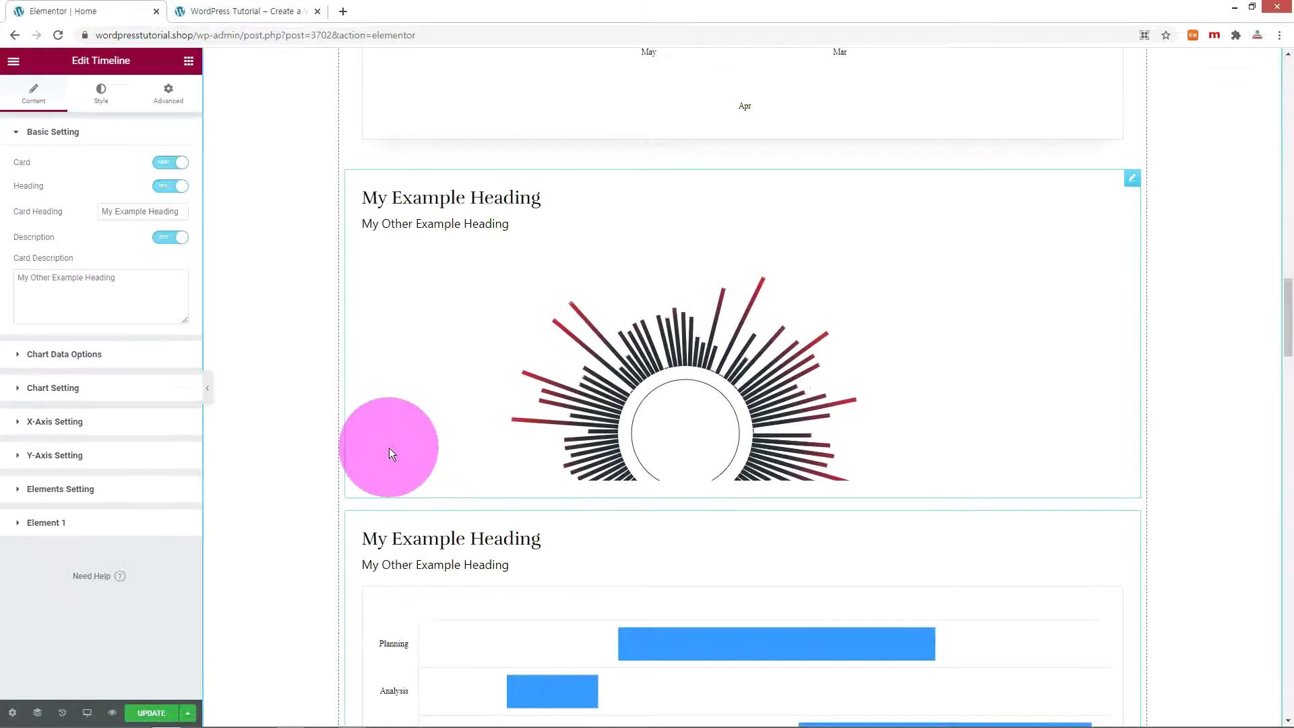
scroll(389, 447, "down", 3)
key("ctrl+s")
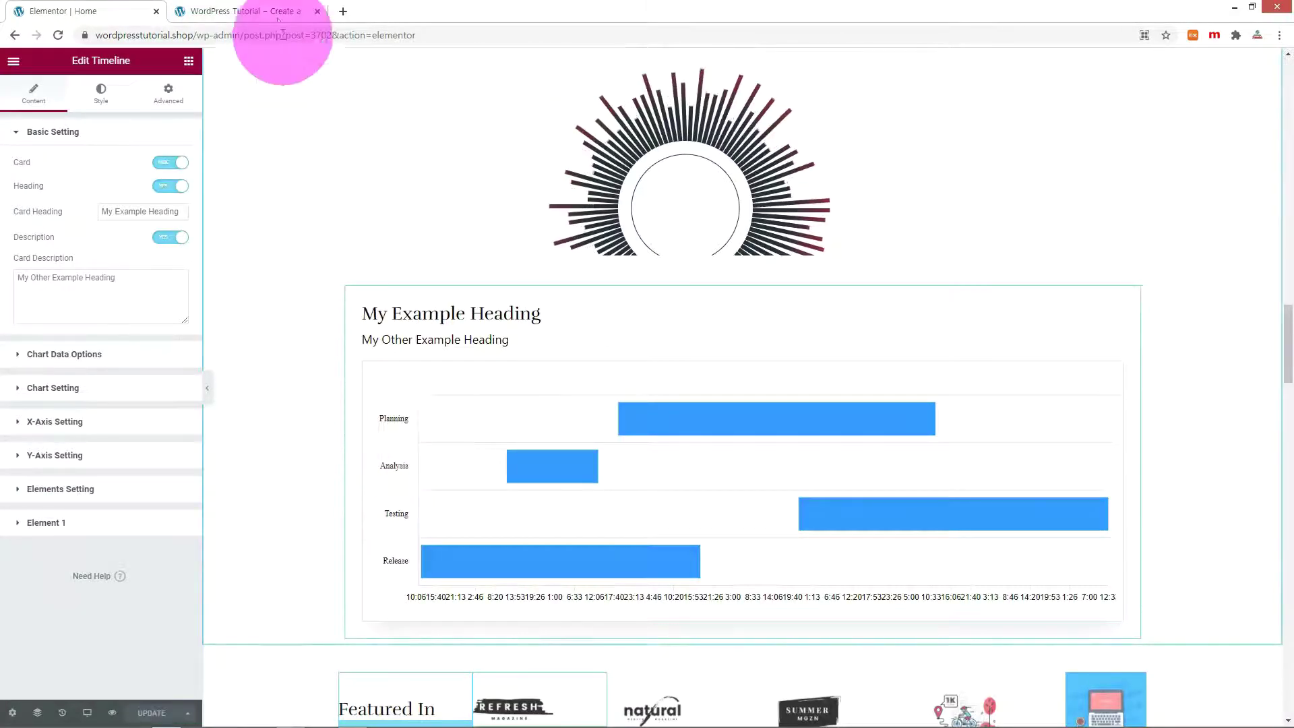
- Reload the live site and scroll through the area, column, pie, radar, radial and timeline charts
left_click(268, 12)
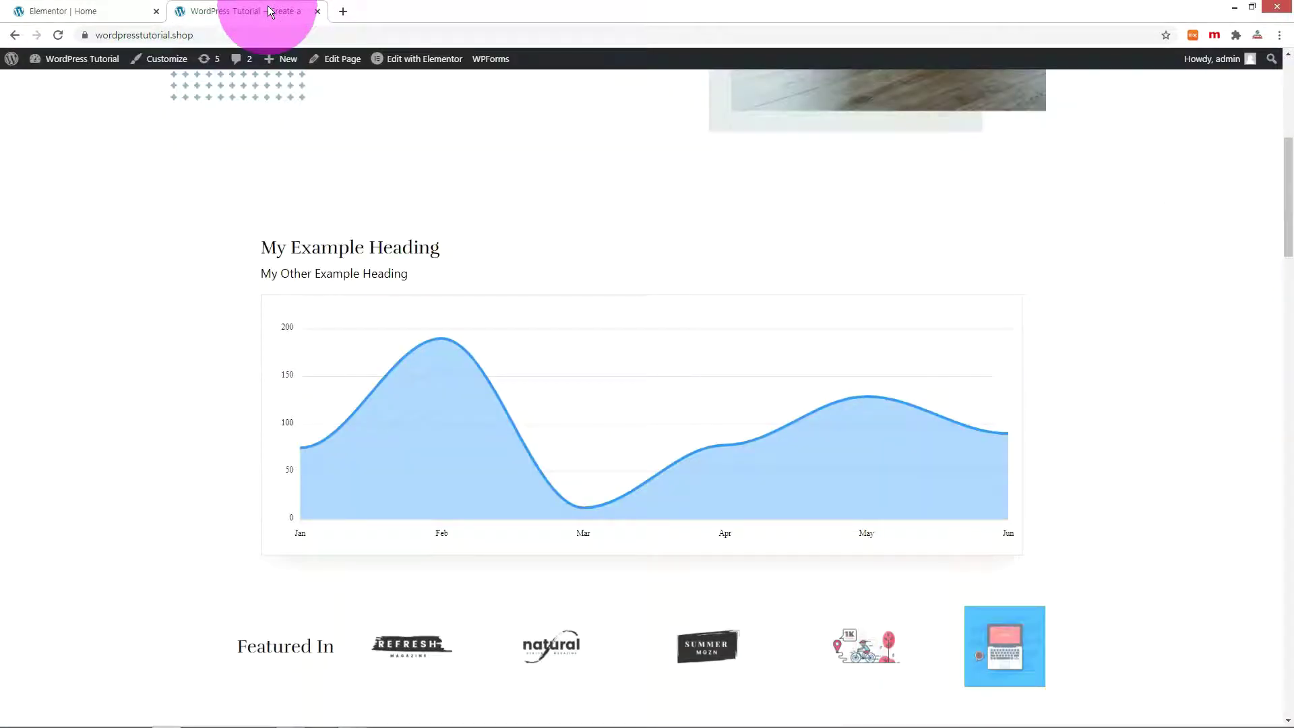
key("F5")
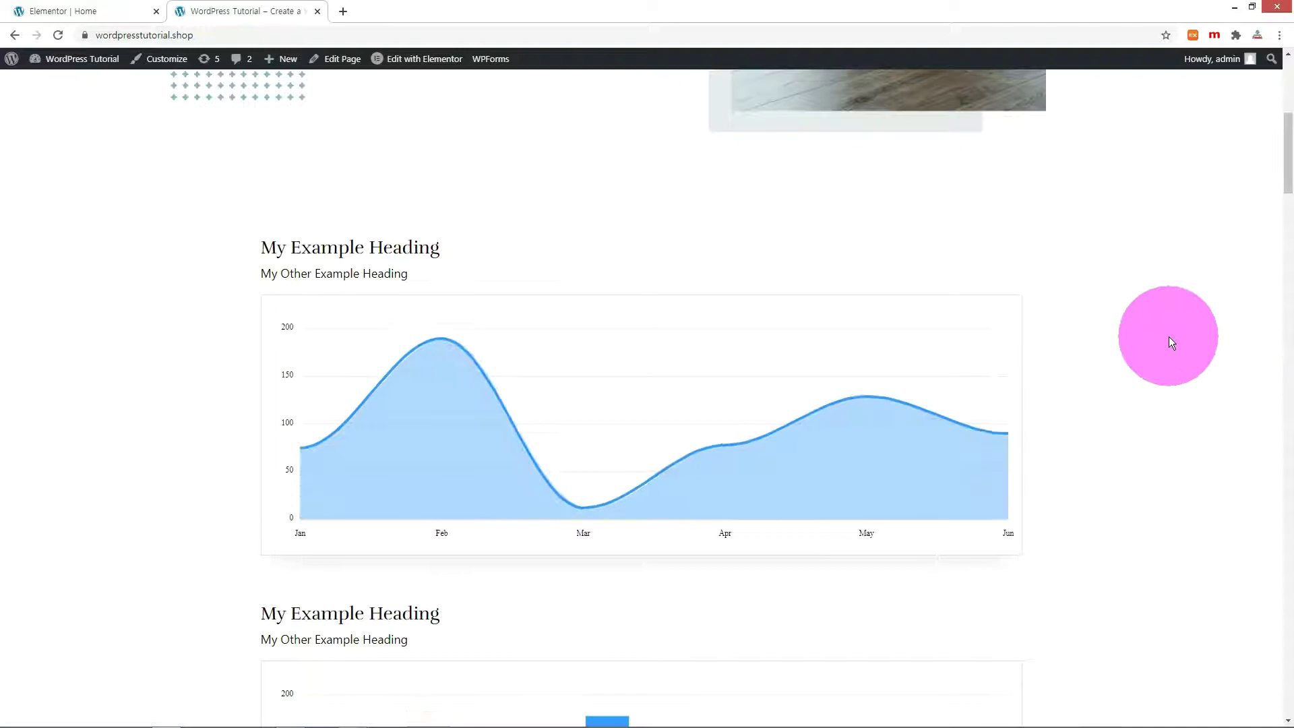
scroll(1171, 343, "down", 1)
scroll(1171, 342, "down", 5)
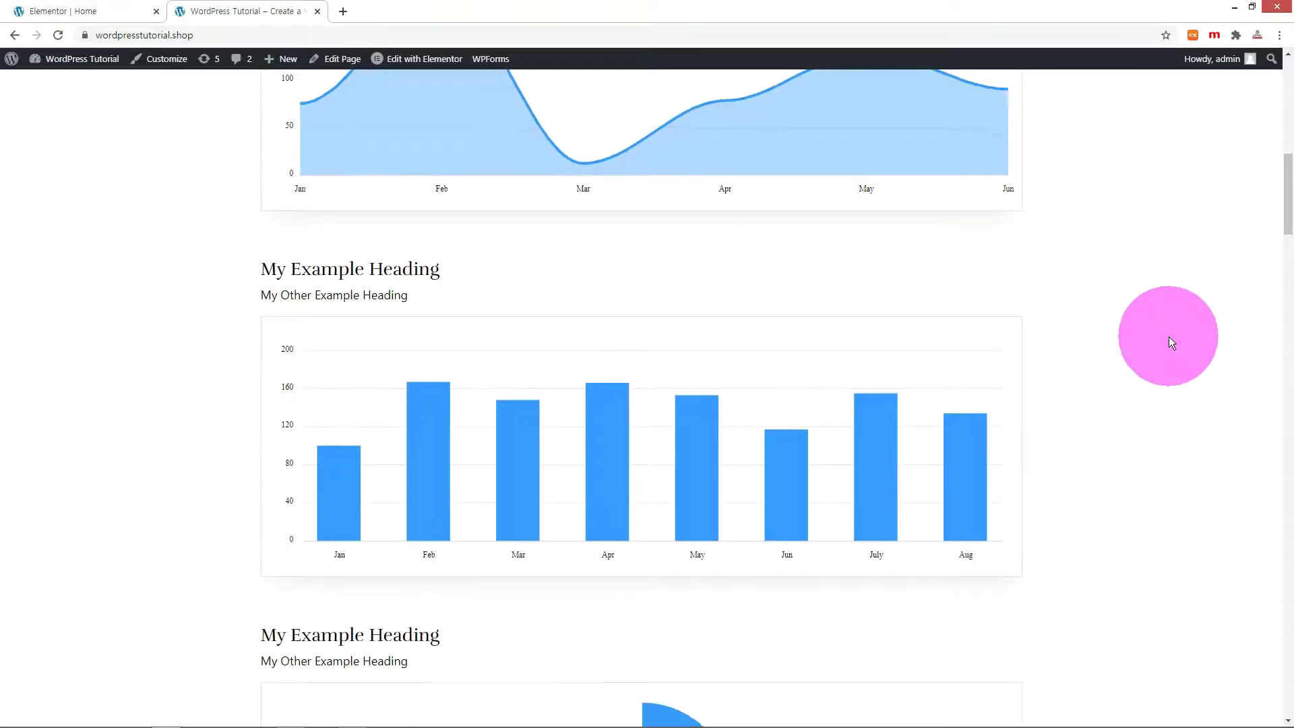
scroll(1171, 342, "down", 3)
scroll(1170, 339, "down", 7)
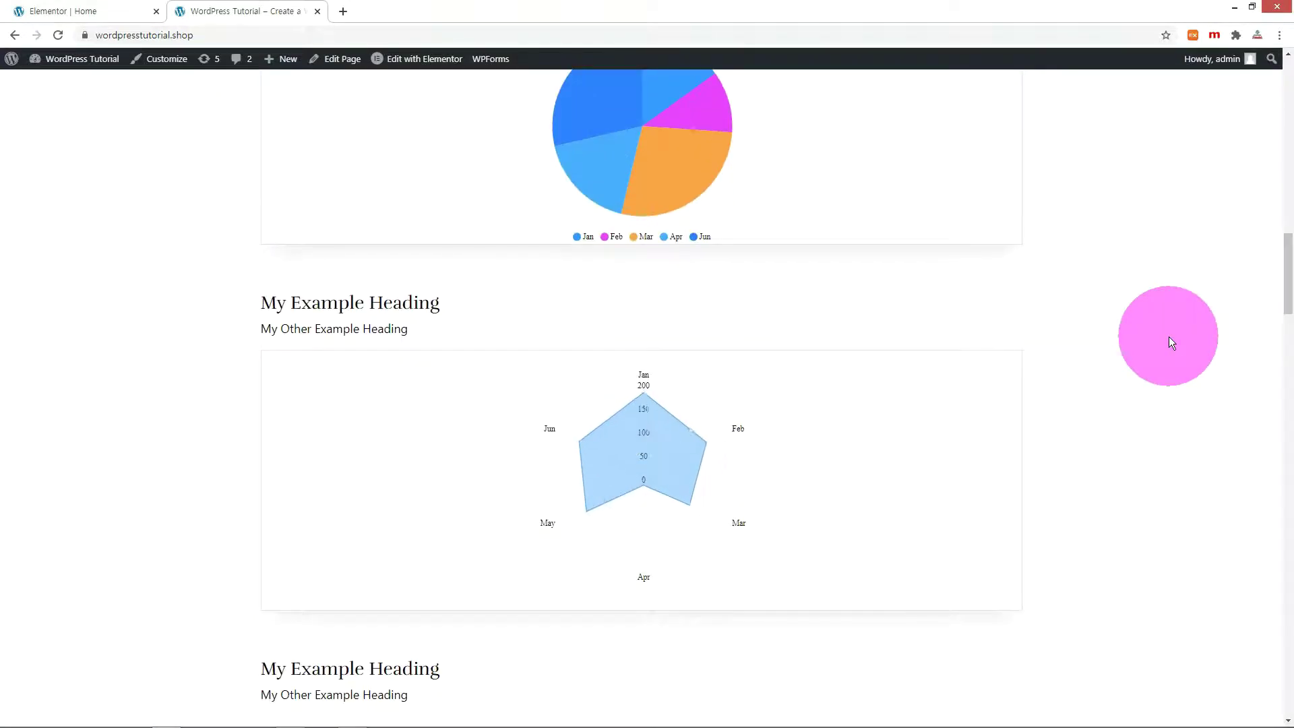
scroll(1169, 337, "down", 7)
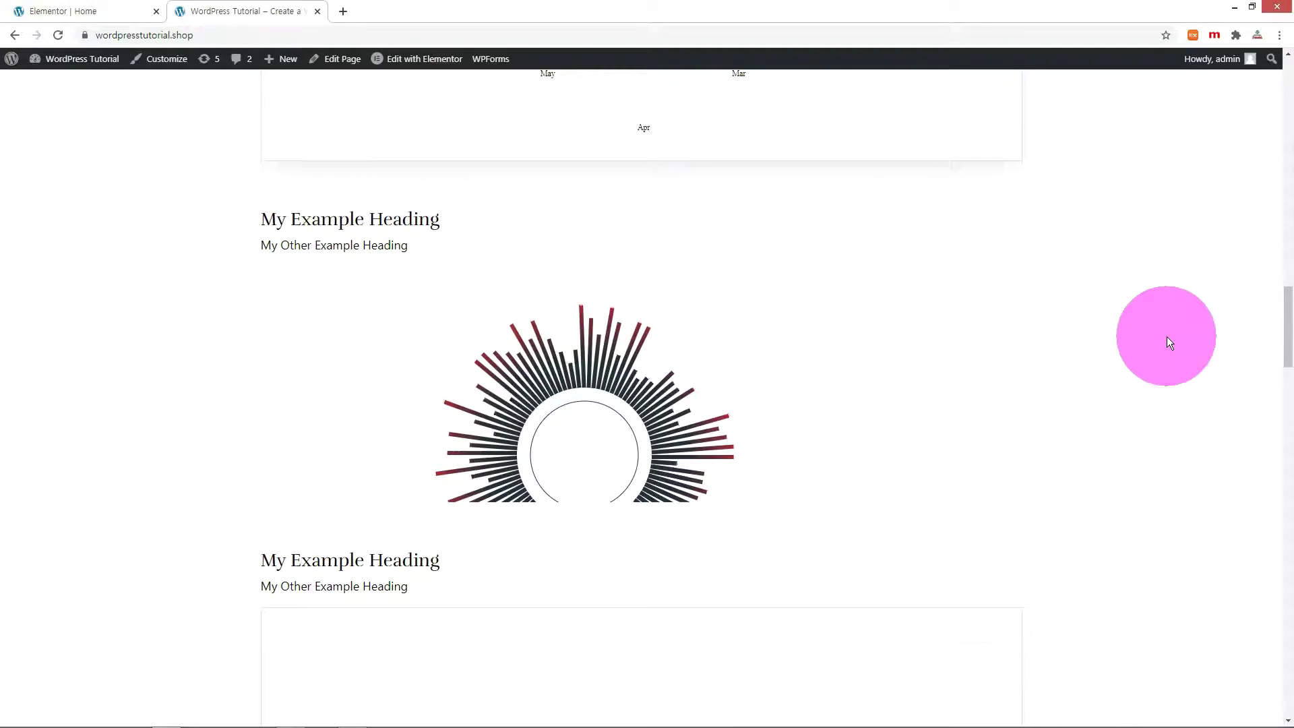
scroll(1167, 338, "down", 5)
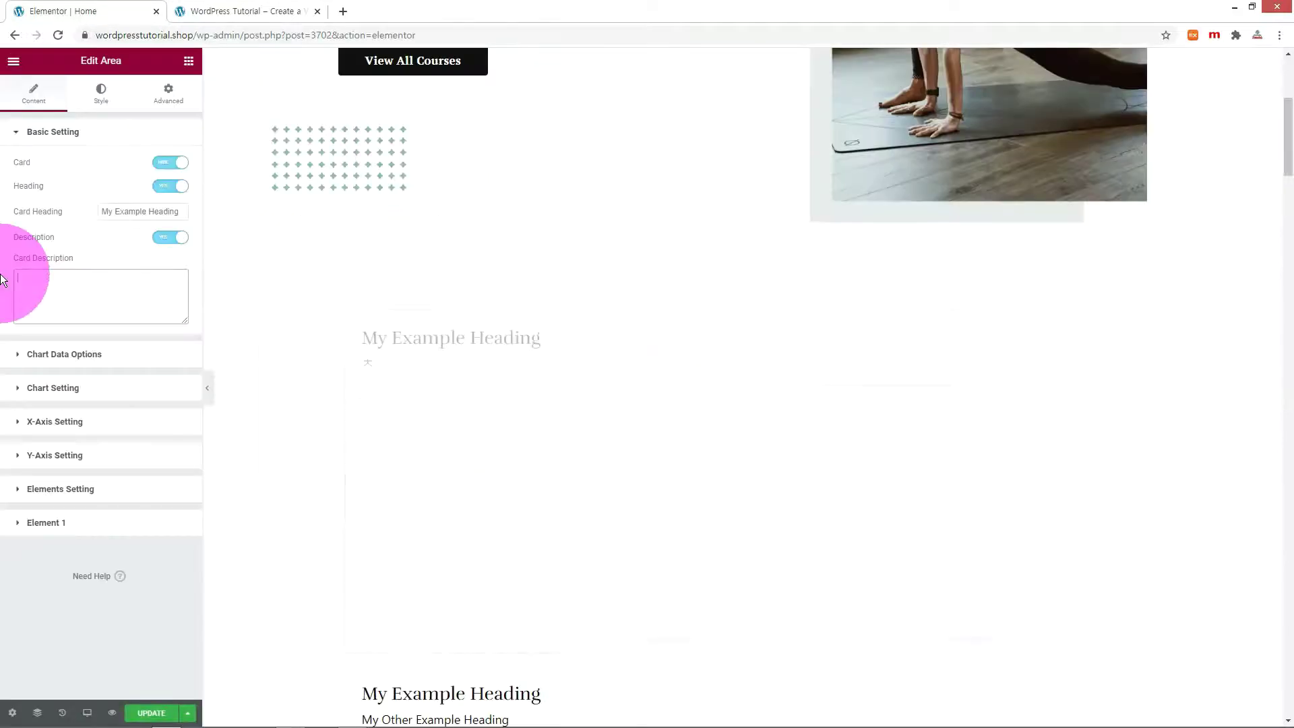
- Set the area chart's card description to 'COVID19 2020' and its heading to 'COVID19'
type("19 2020")
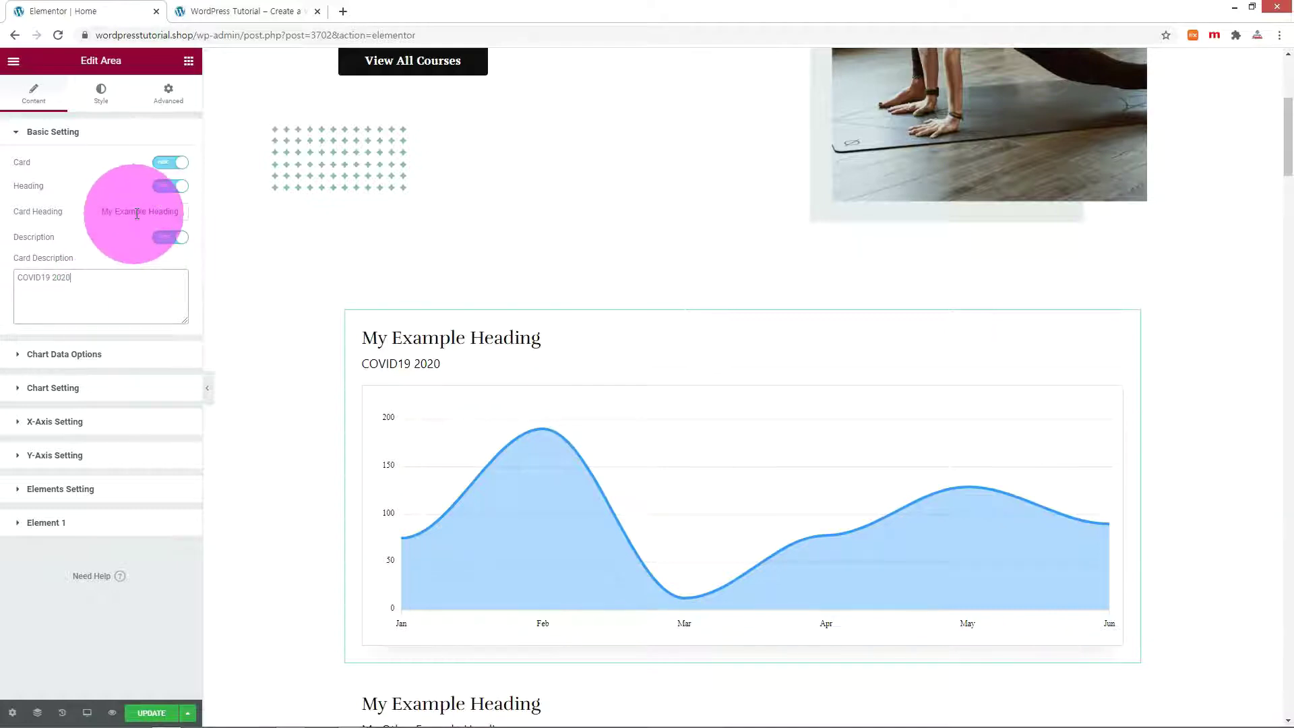
left_click_drag(180, 212, 96, 209)
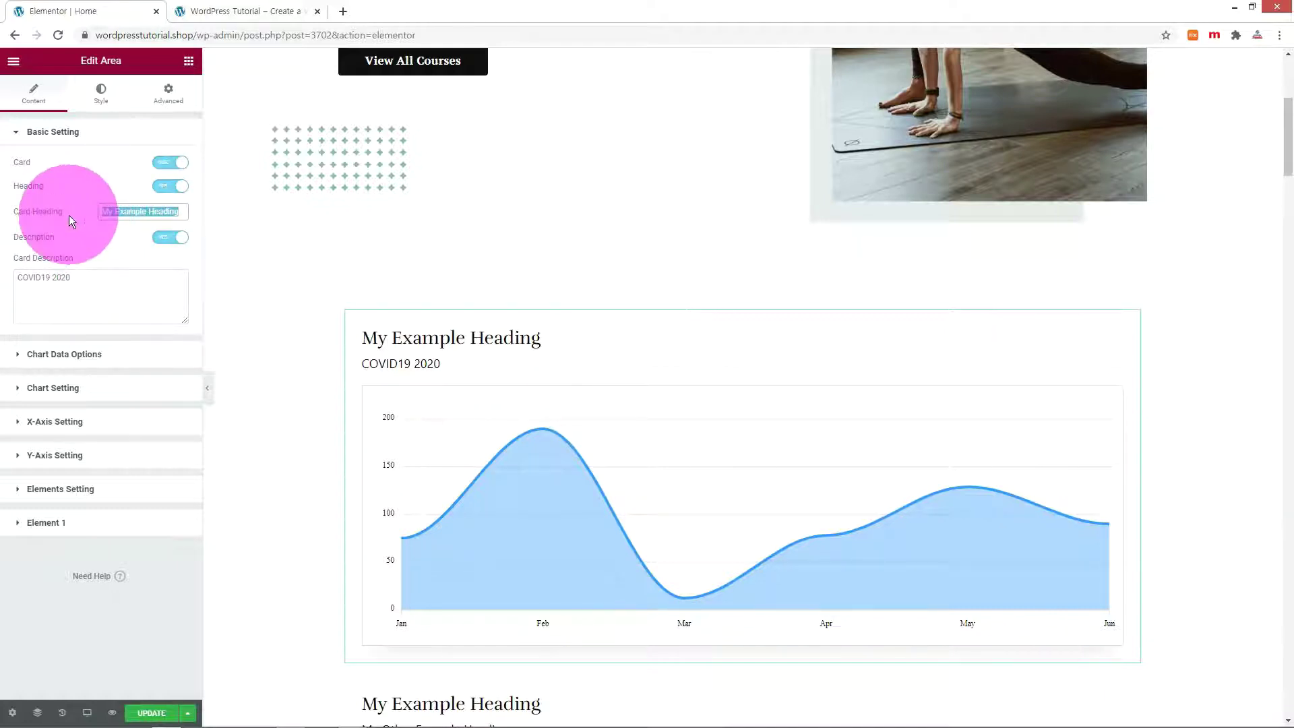
type("COVID19")
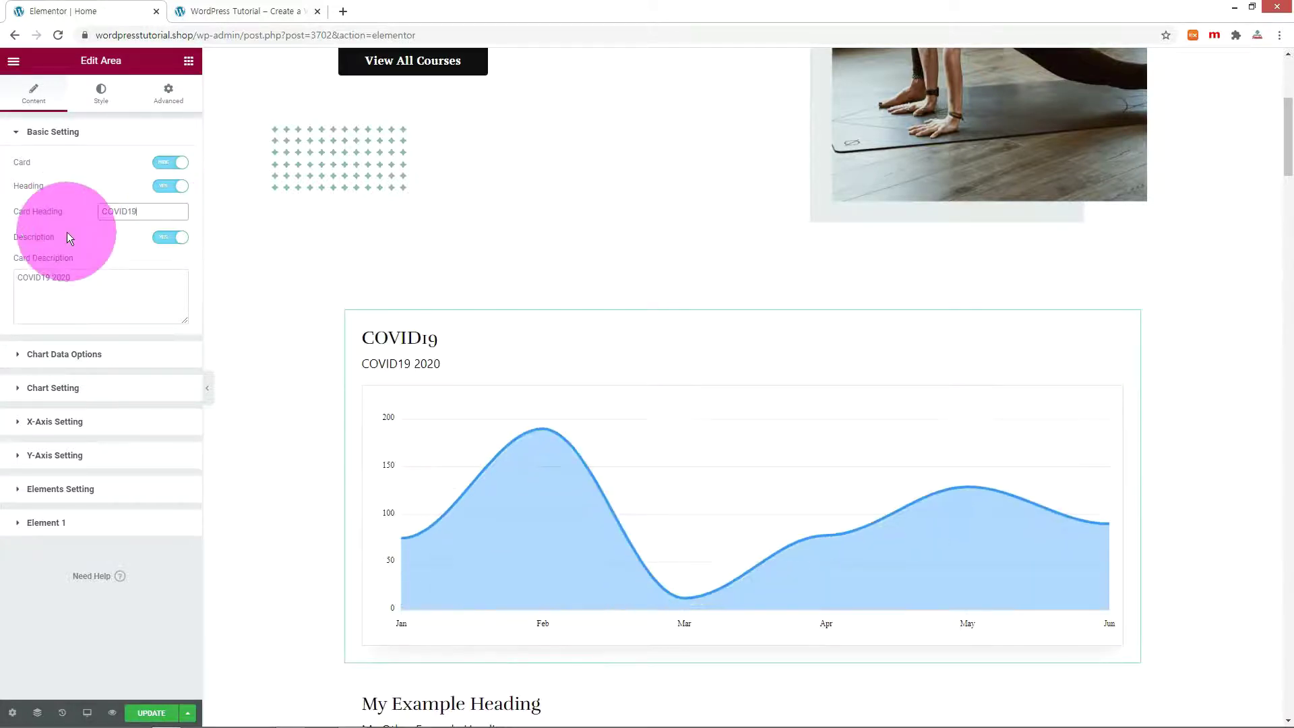
- In Element 1, change 75 to 25, duplicate 78 and make it 260, and change 90 to 190
left_click(46, 523)
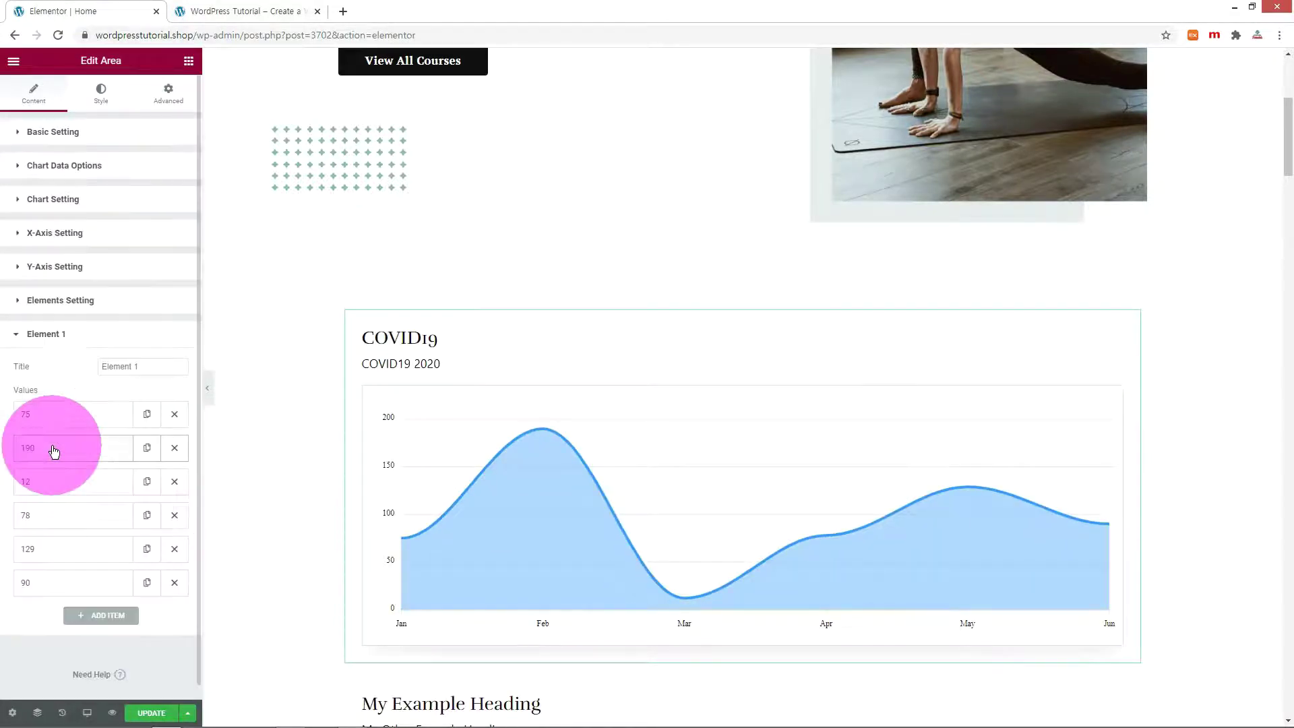
left_click(47, 415)
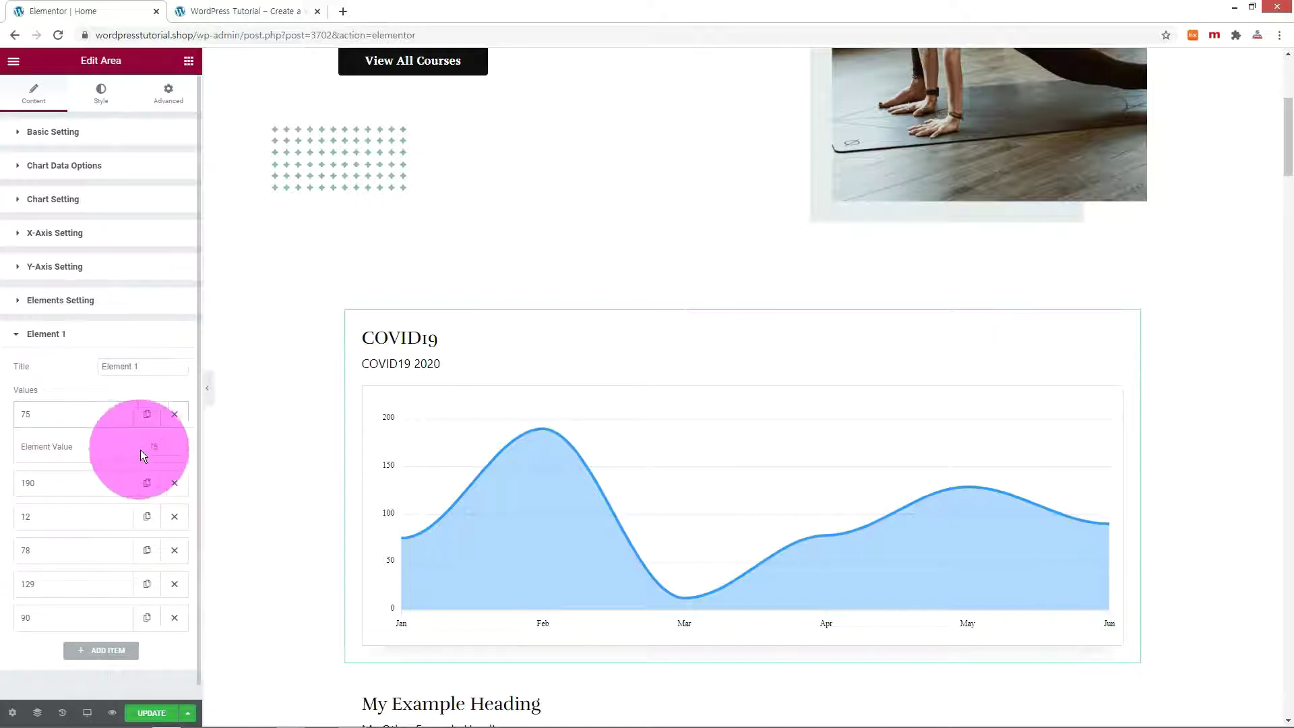
double_click(163, 444)
type("25")
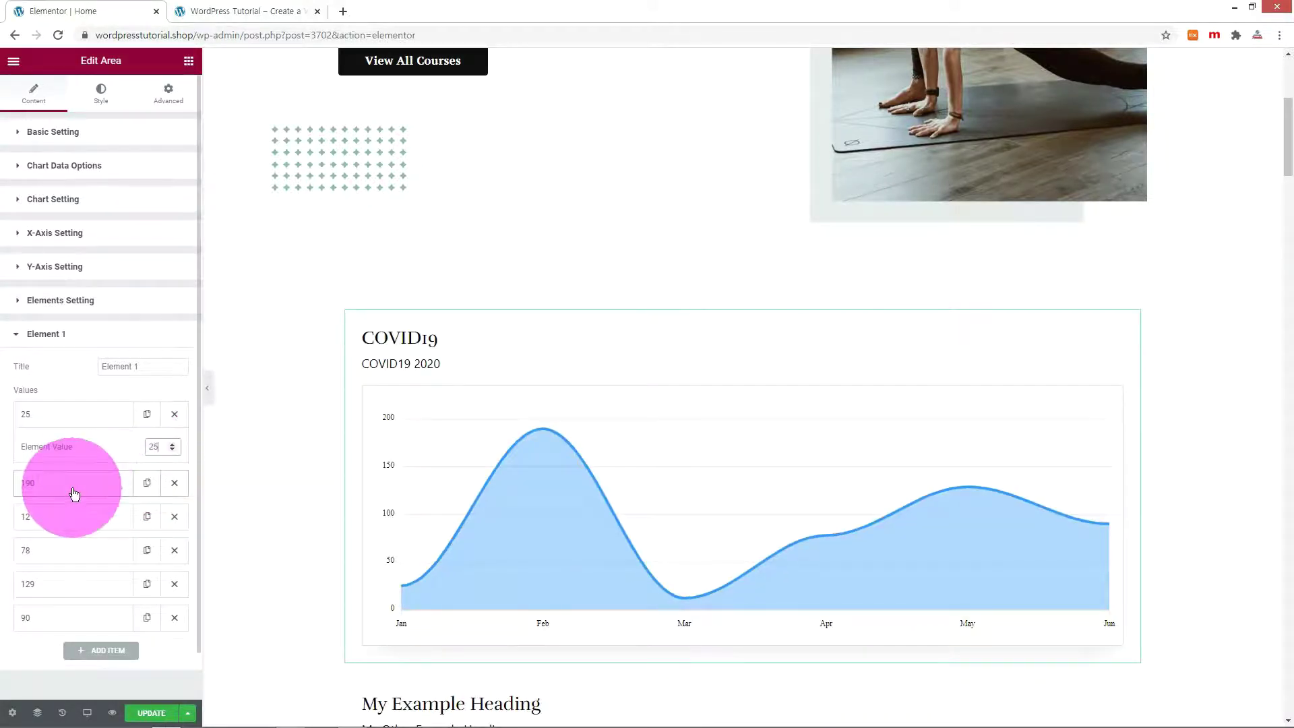
left_click(147, 549)
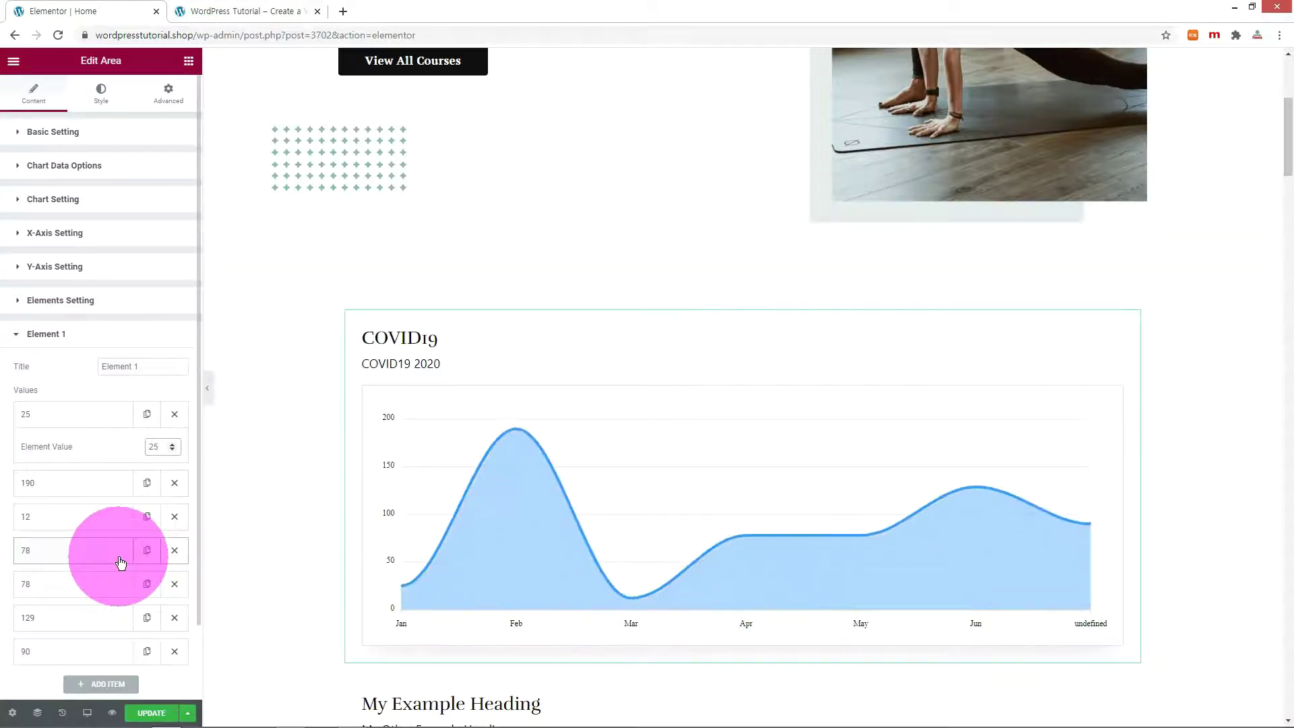
left_click(79, 550)
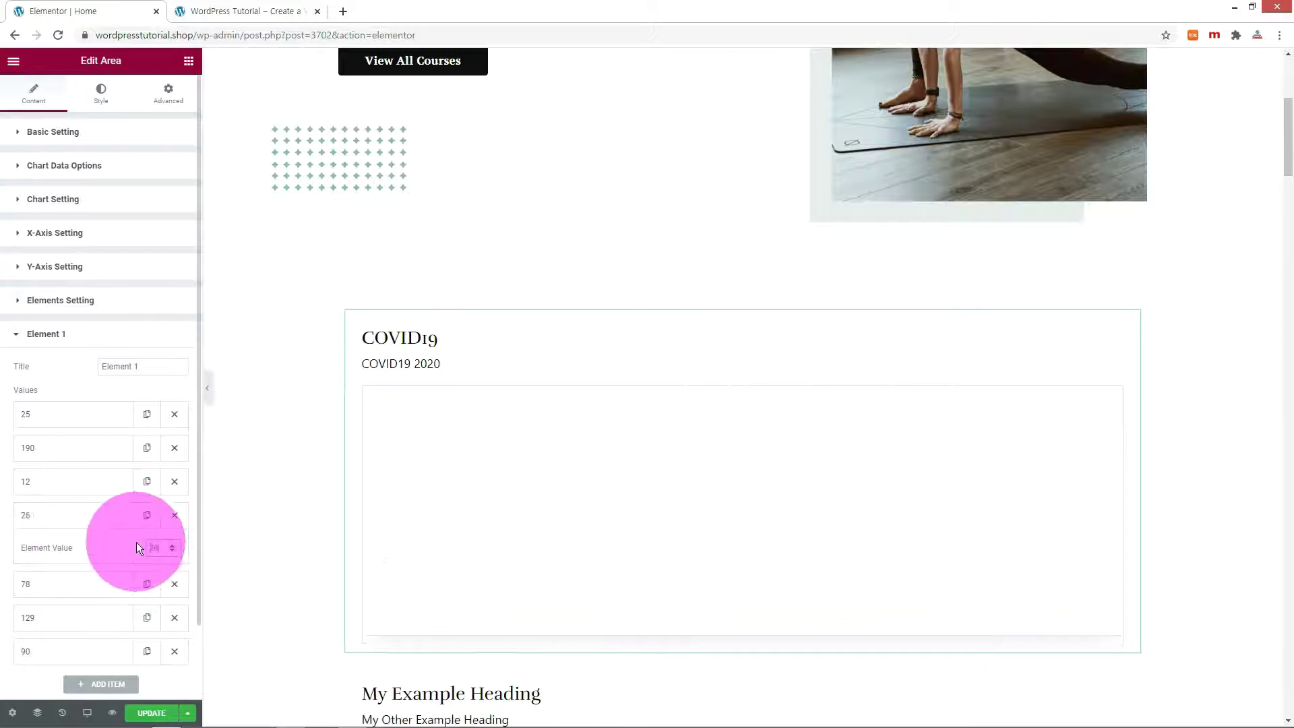
type("260")
left_click(56, 651)
left_click(148, 645)
type("1")
left_click(47, 301)
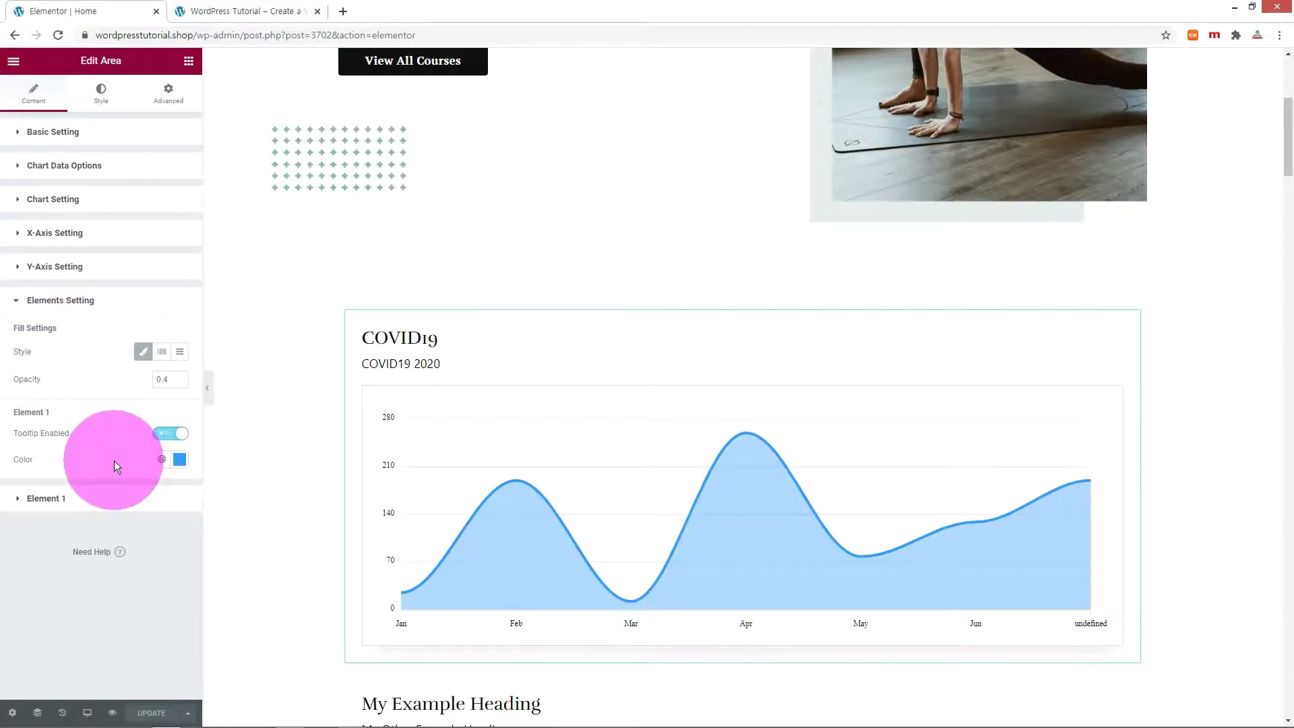
- Change the area series colour to green (#34FFA5) and review the Y- and X-axis settings
left_click(179, 461)
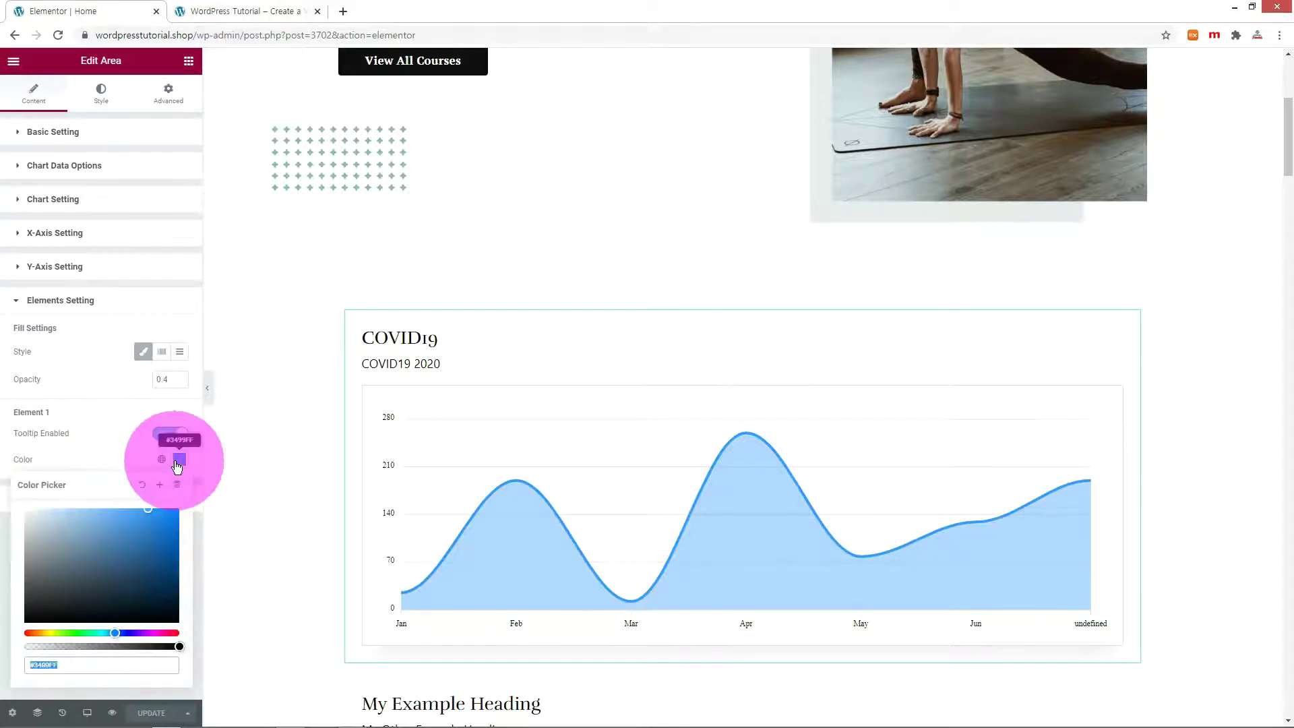
left_click(93, 633)
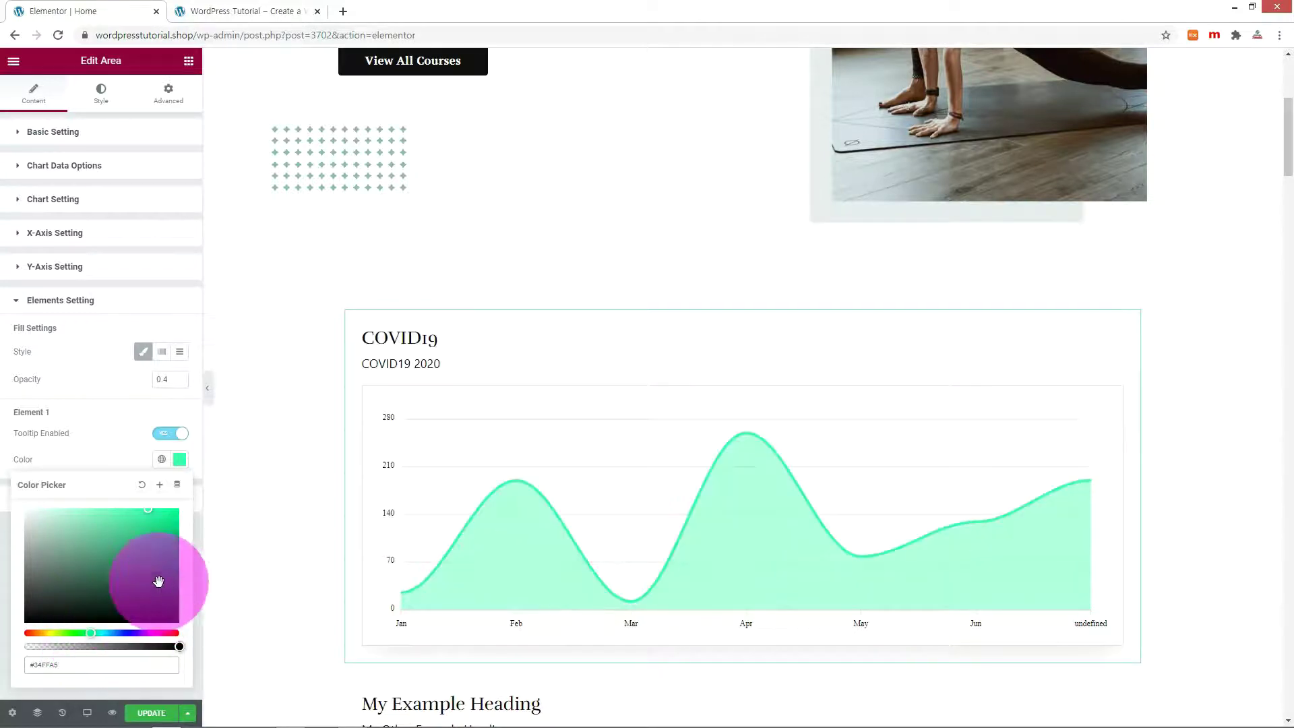
left_click(70, 269)
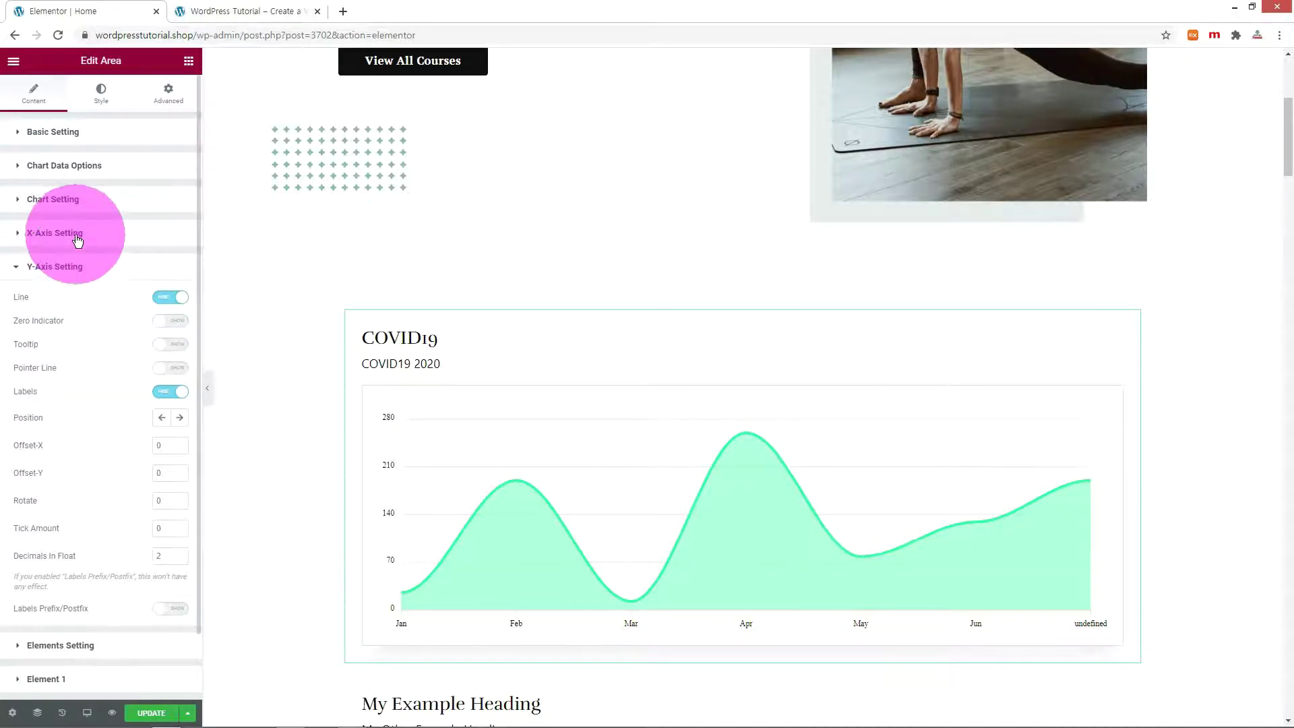
left_click(77, 240)
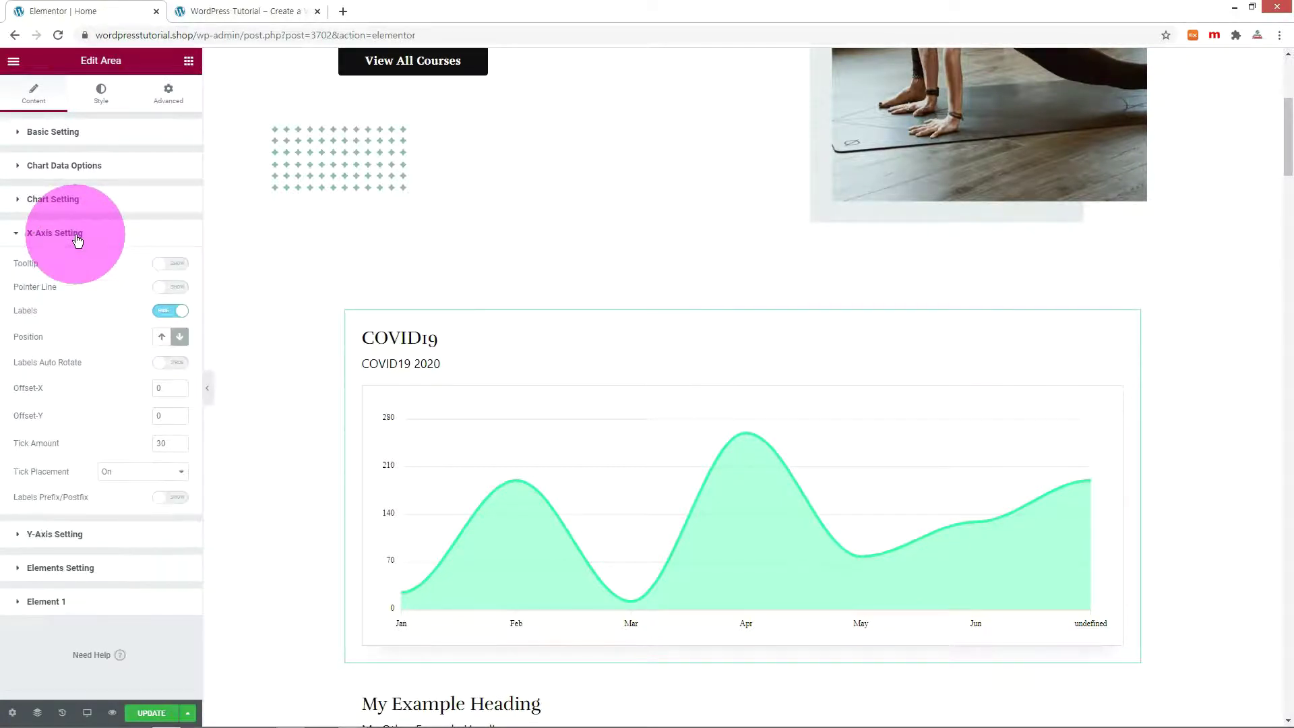
left_click(77, 241)
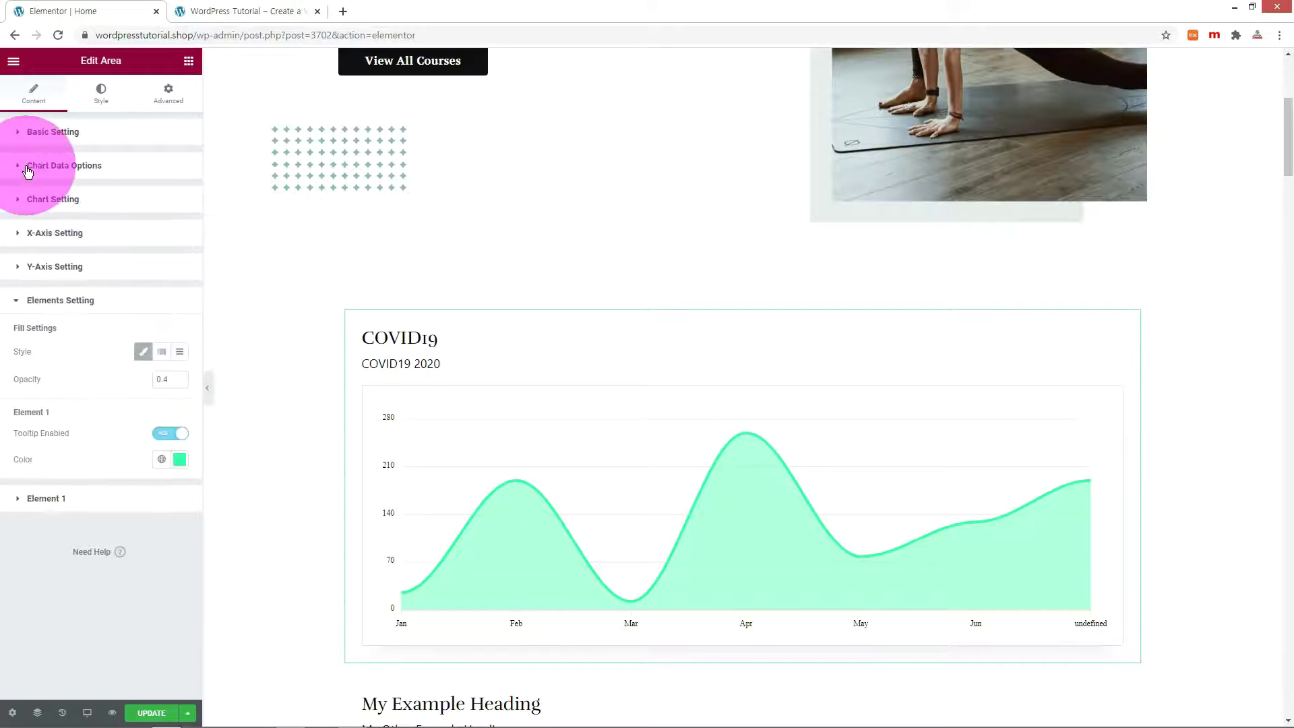
- In Chart Setting, relabel the Jan, Feb and Mar categories as 1, 2 and 3
left_click(22, 170)
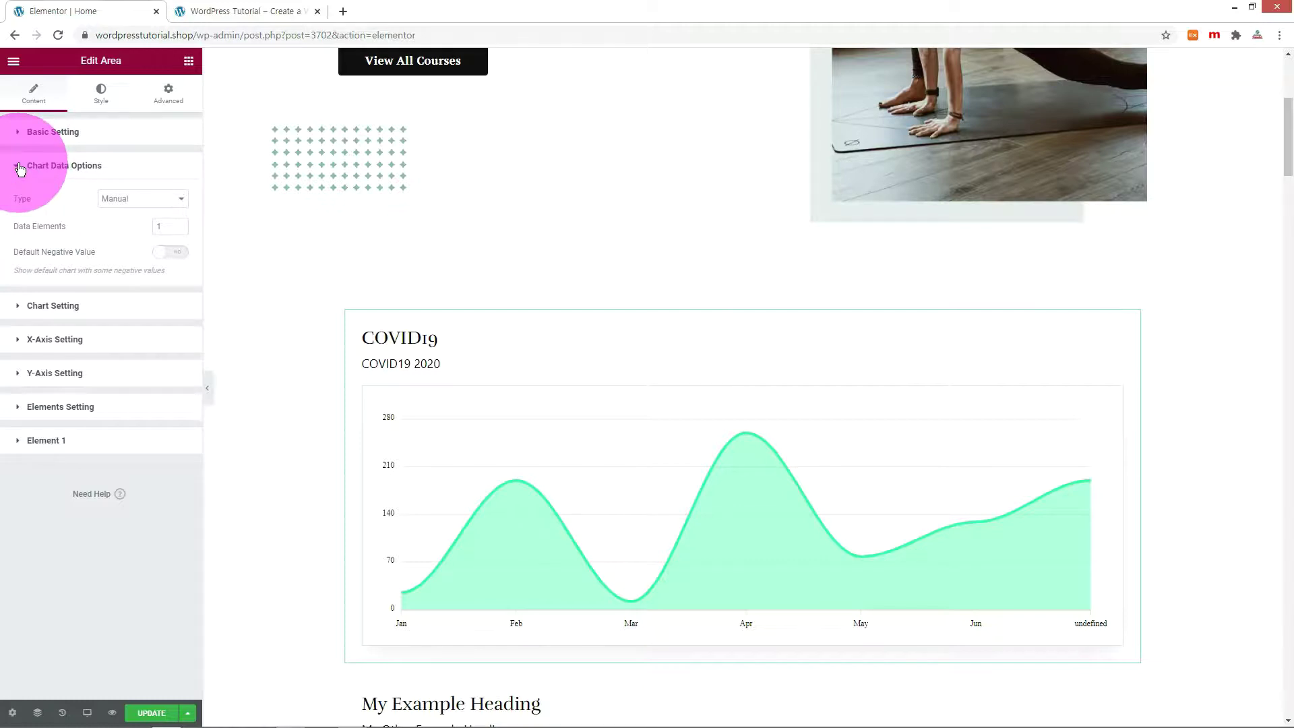
left_click(24, 306)
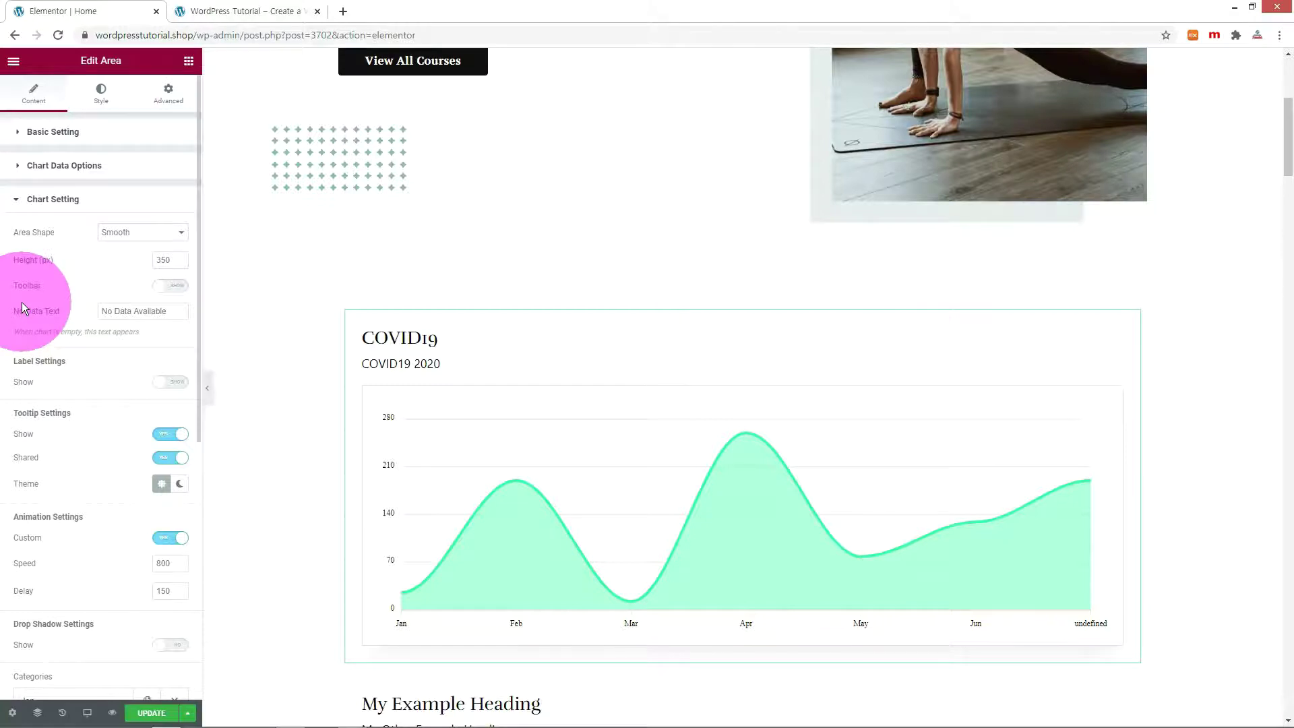
scroll(22, 302, "down", 3)
left_click(22, 476)
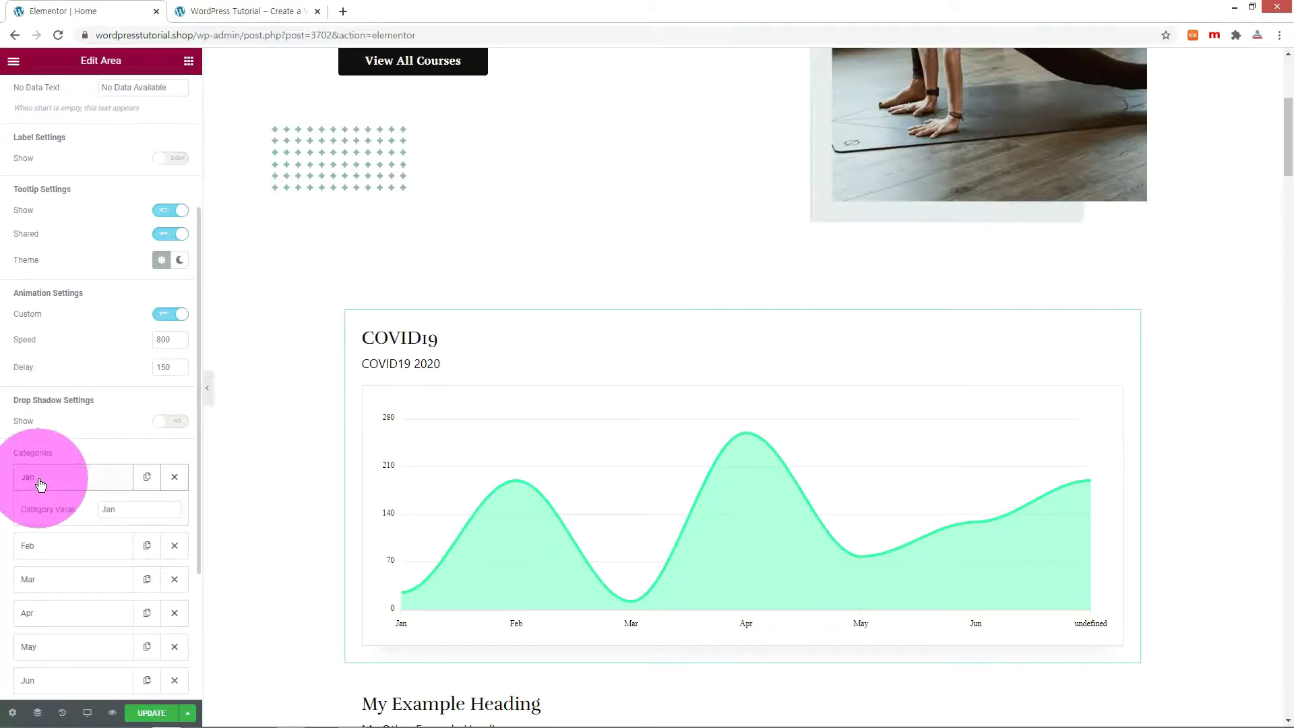
left_click(68, 502)
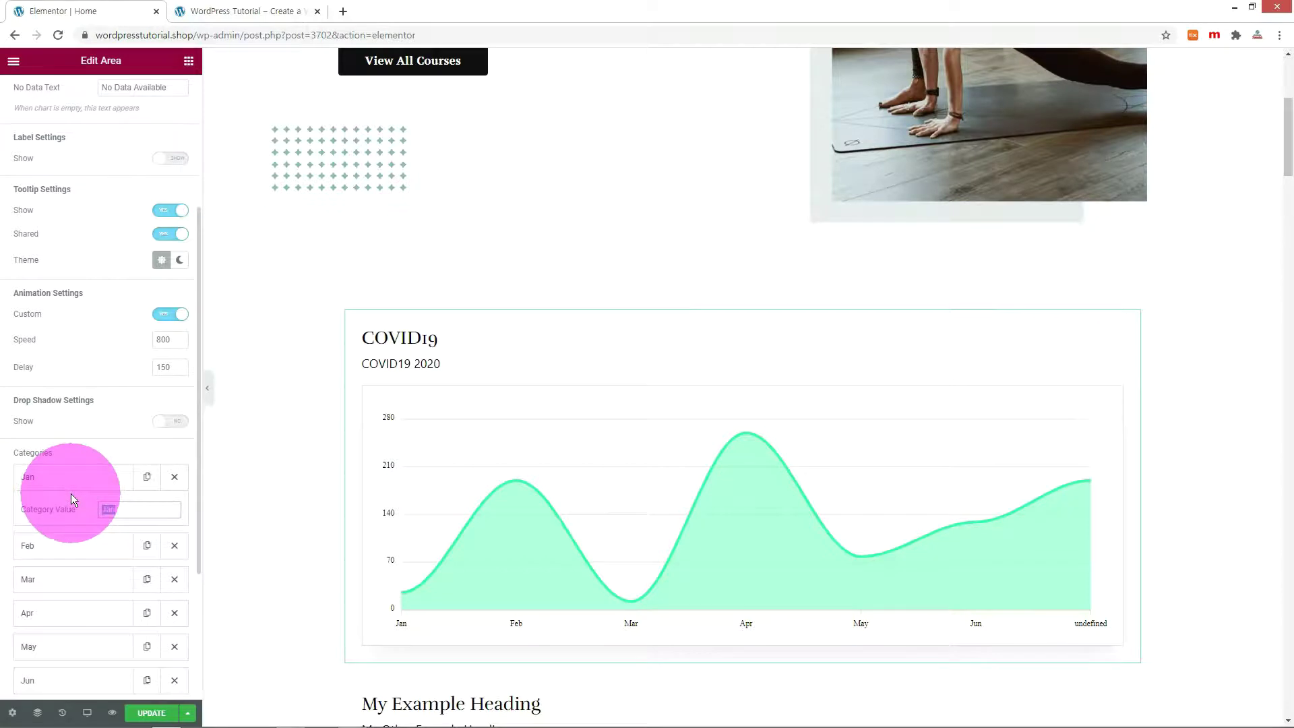
type("Mon")
left_click(79, 546)
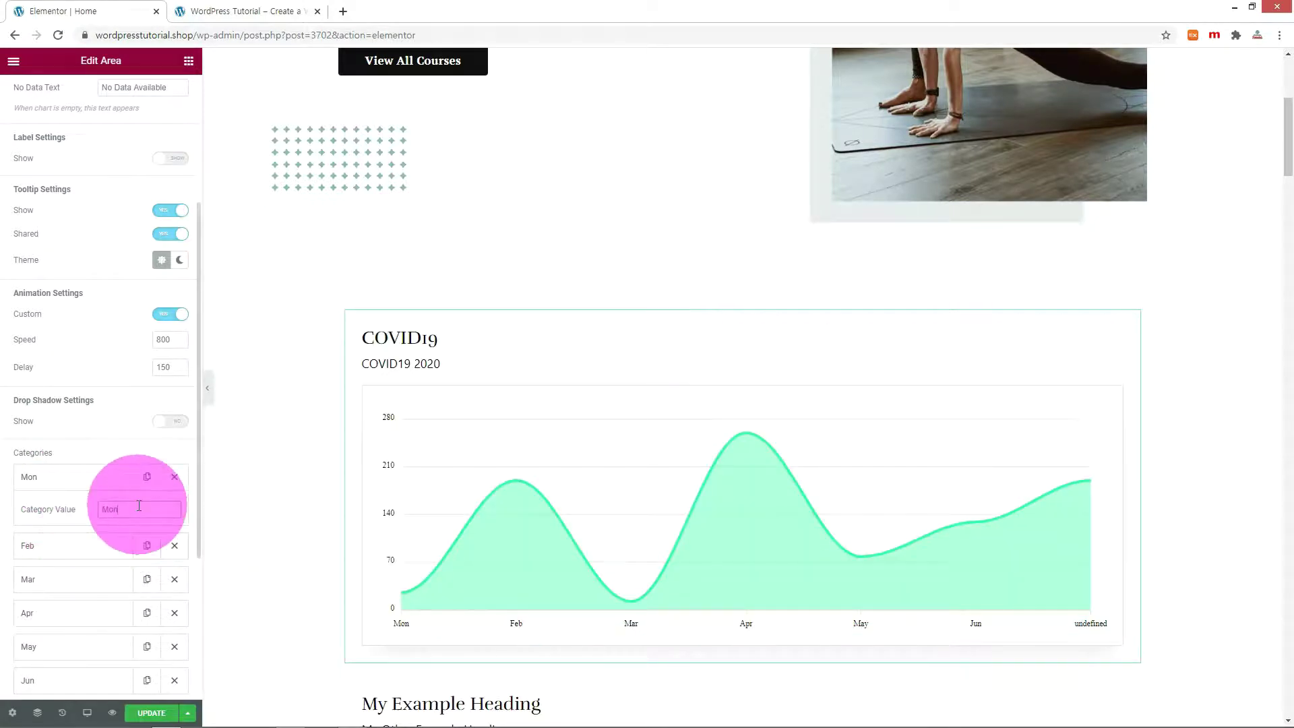
left_click(65, 543)
type("2")
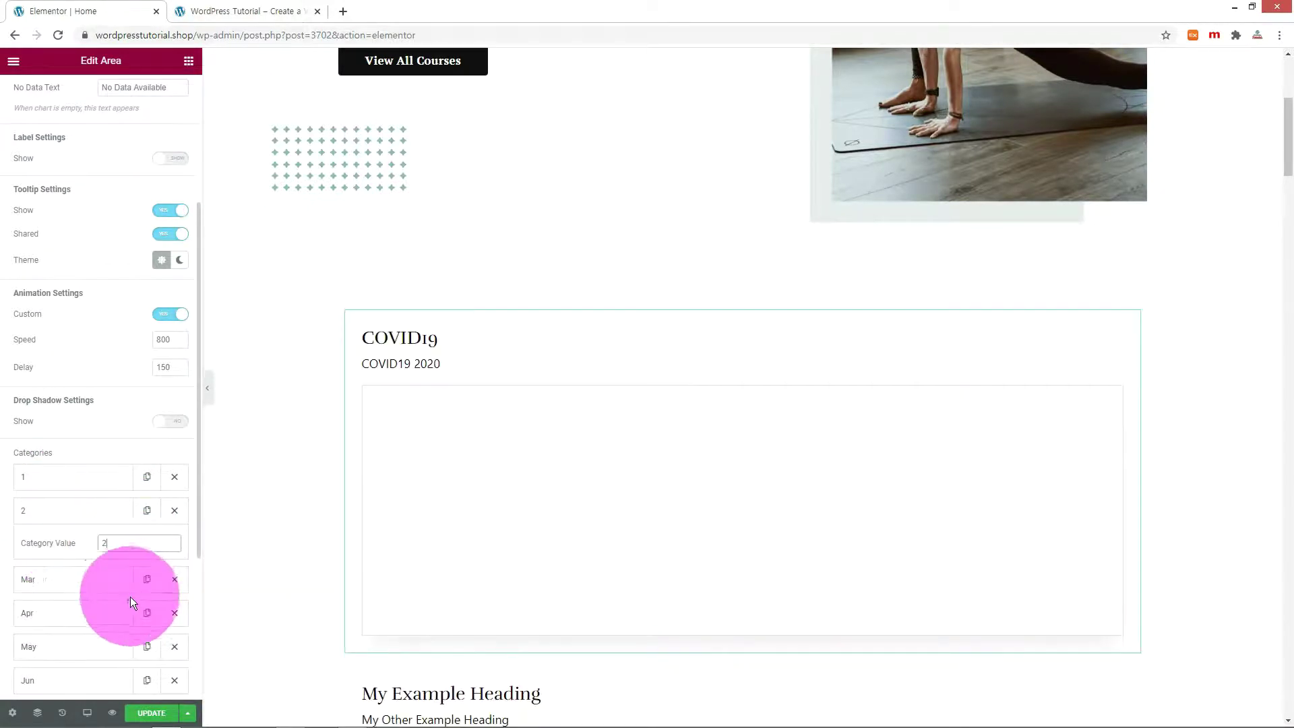
left_click(94, 580)
left_click(83, 576)
type("3")
- Relabel Apr, May and Jun as 4, 5 and 6, update the page, and select the radar chart
left_click(119, 610)
type("4")
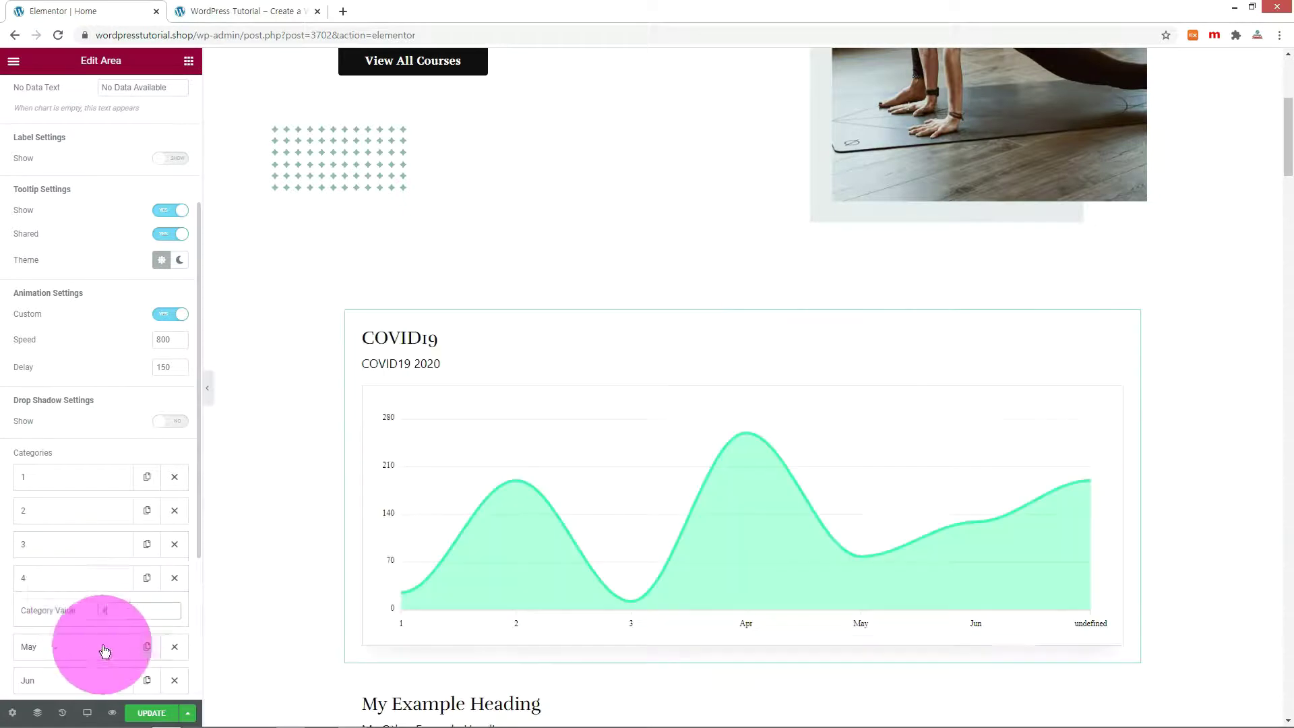
left_click(59, 646)
left_click(121, 643)
type("5")
scroll(105, 603, "down", 2)
left_click(101, 568)
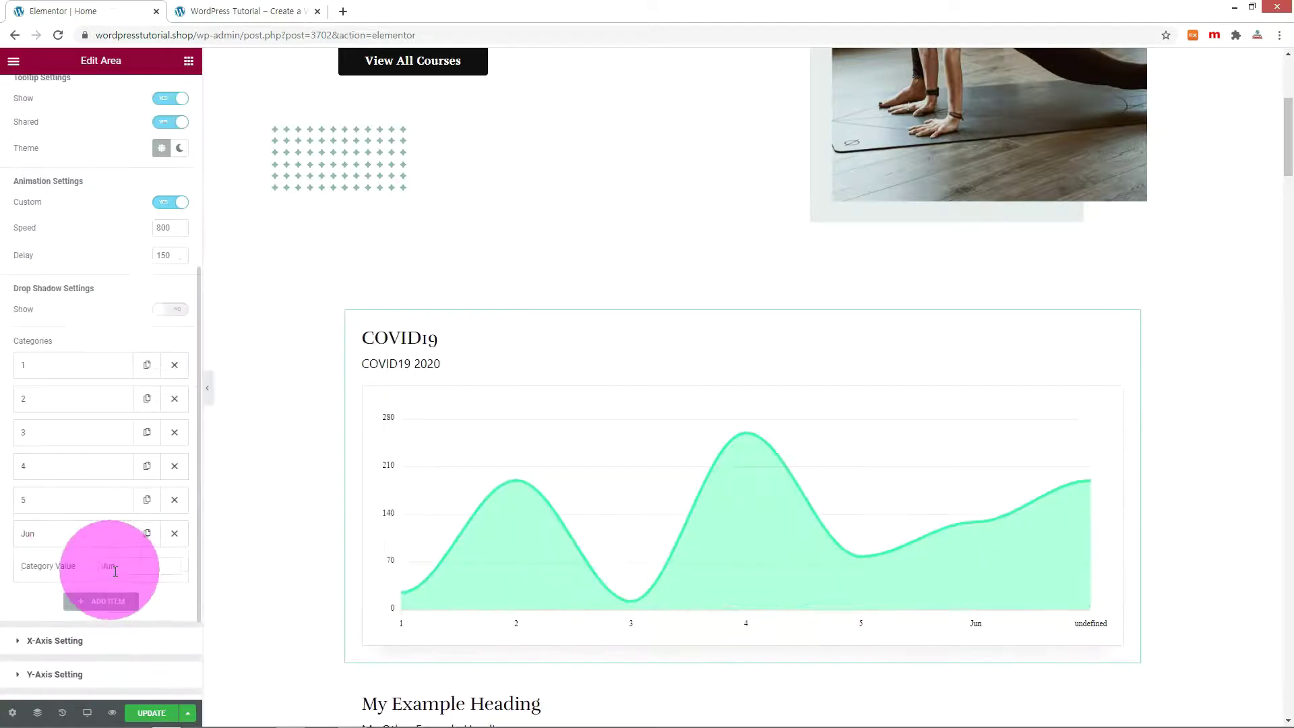
left_click(68, 562)
type("6")
left_click(162, 711)
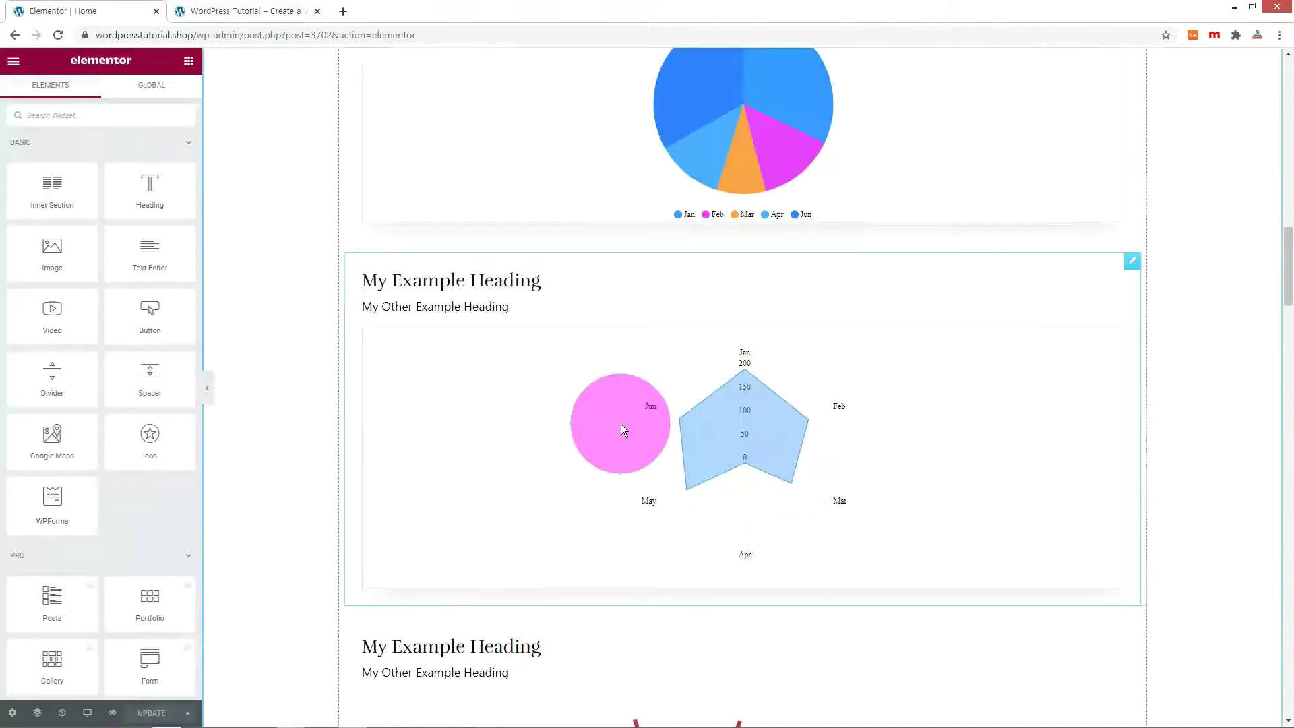
left_click(621, 423)
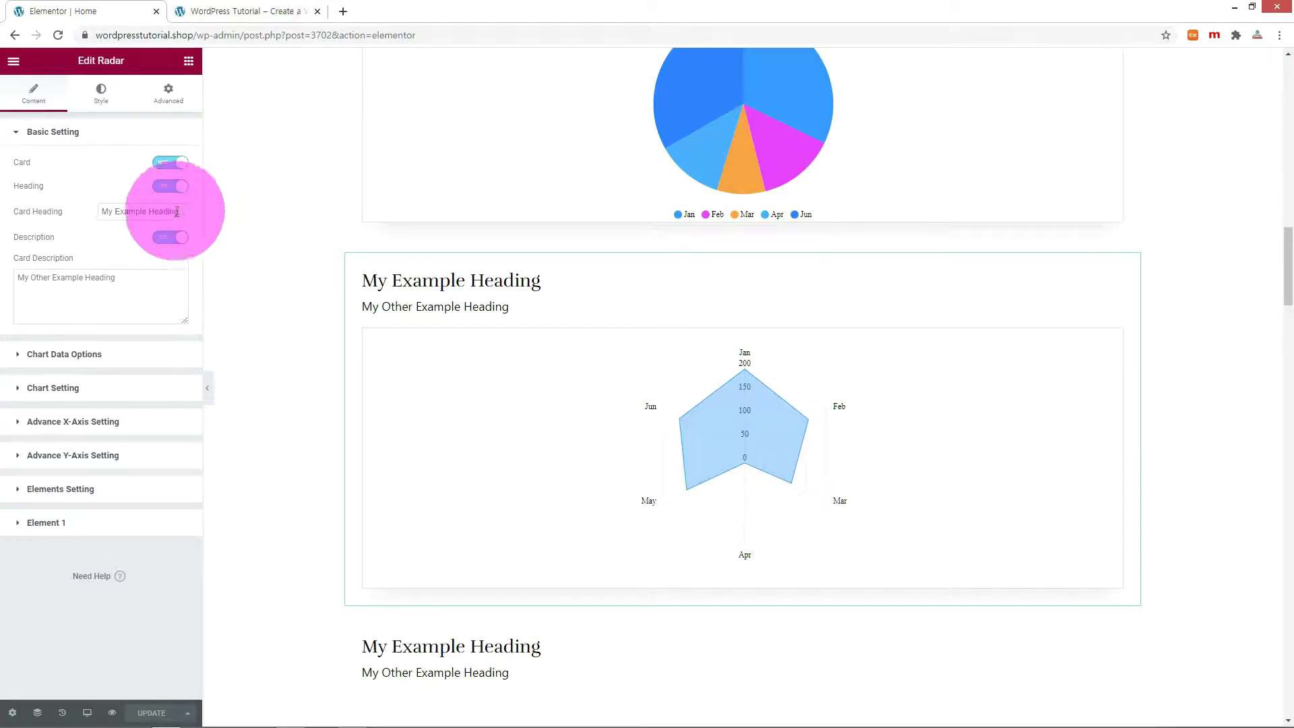
- Give the radar chart card the heading 'COFFEE' and the description 'Taste Profile'
left_click_drag(180, 214, 42, 217)
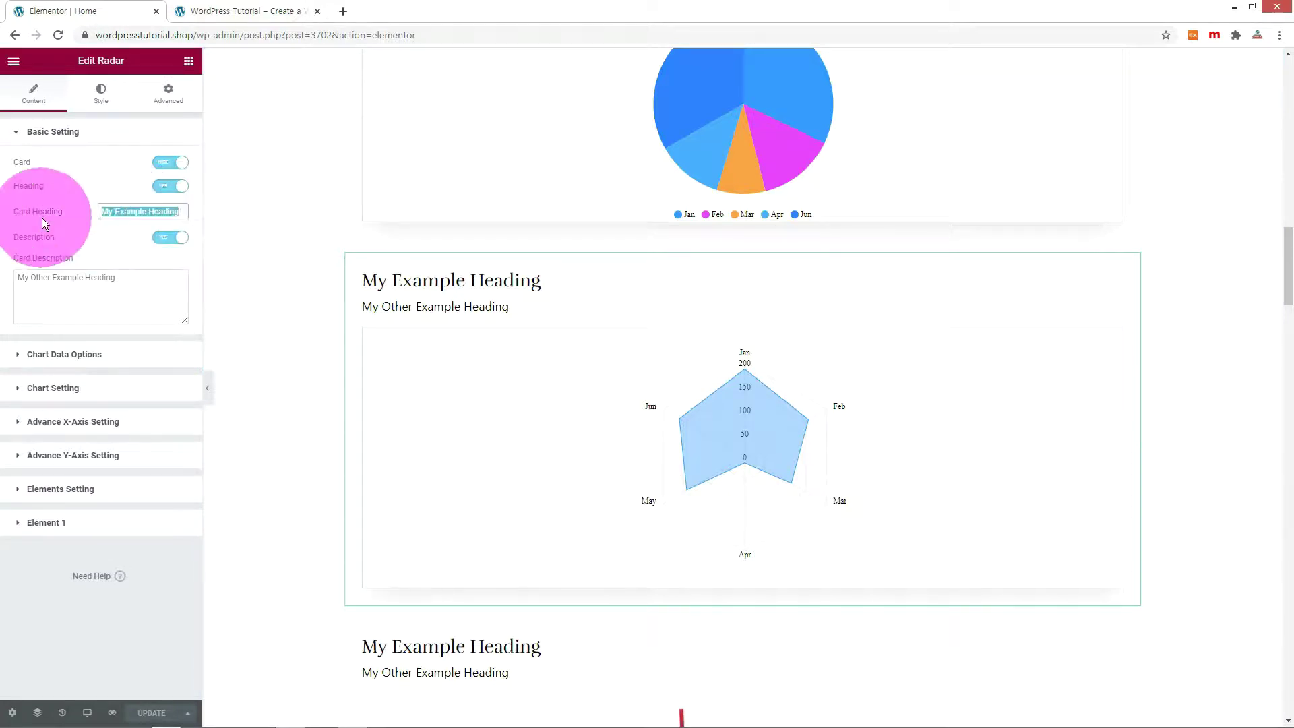
type("COFFEE")
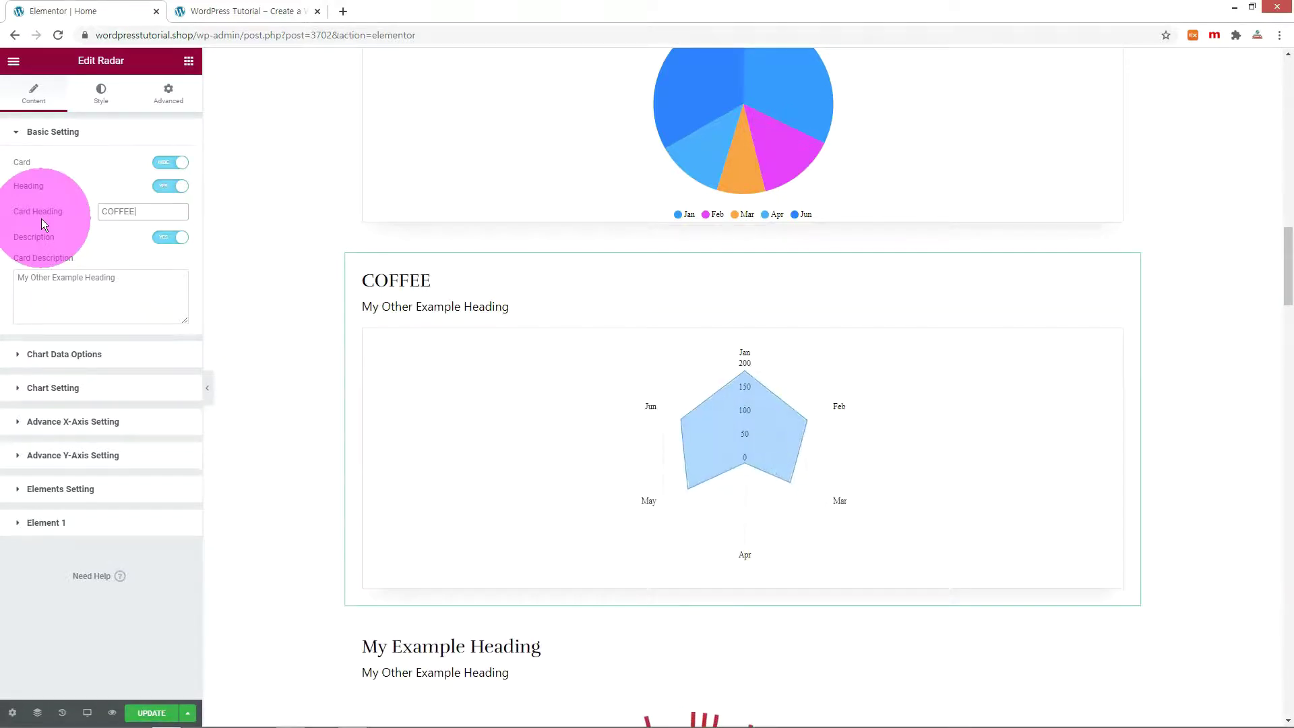
left_click_drag(158, 288, 4, 269)
type("Taste Profile")
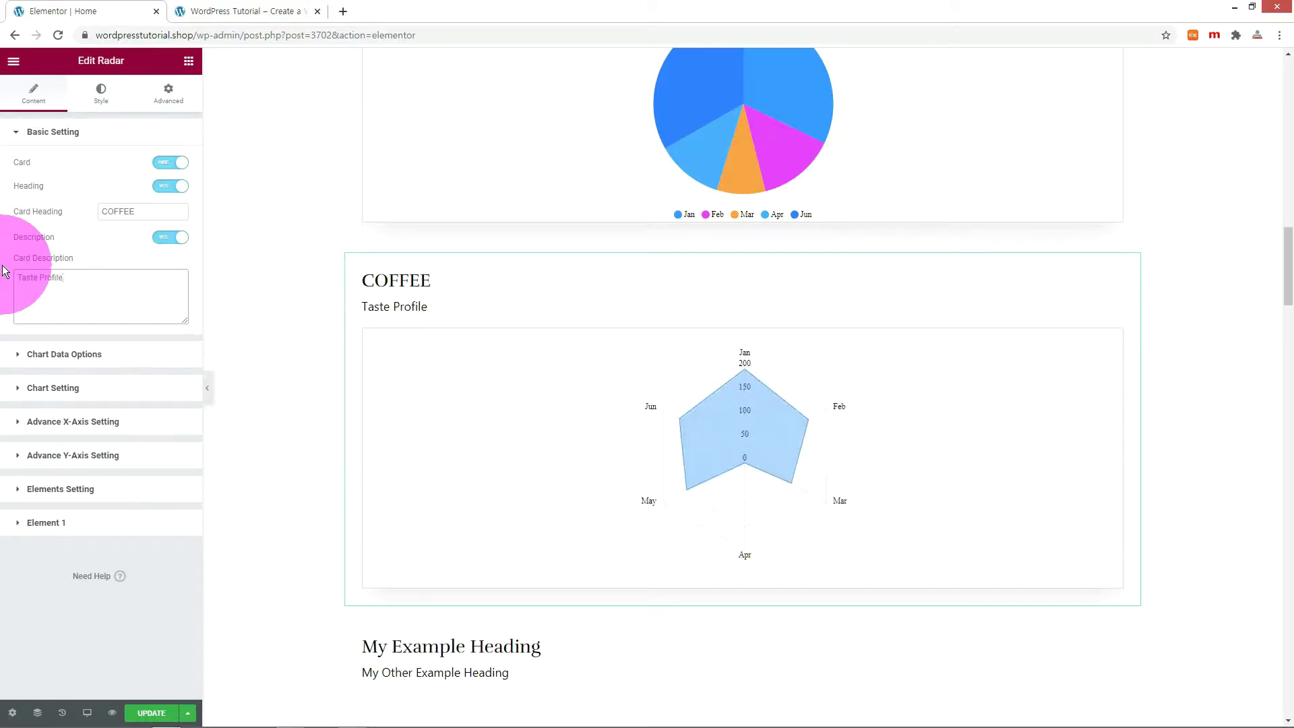
left_click(41, 354)
- Rename the radar's first three categories to Fruity, Floral and Sweet
left_click(21, 265)
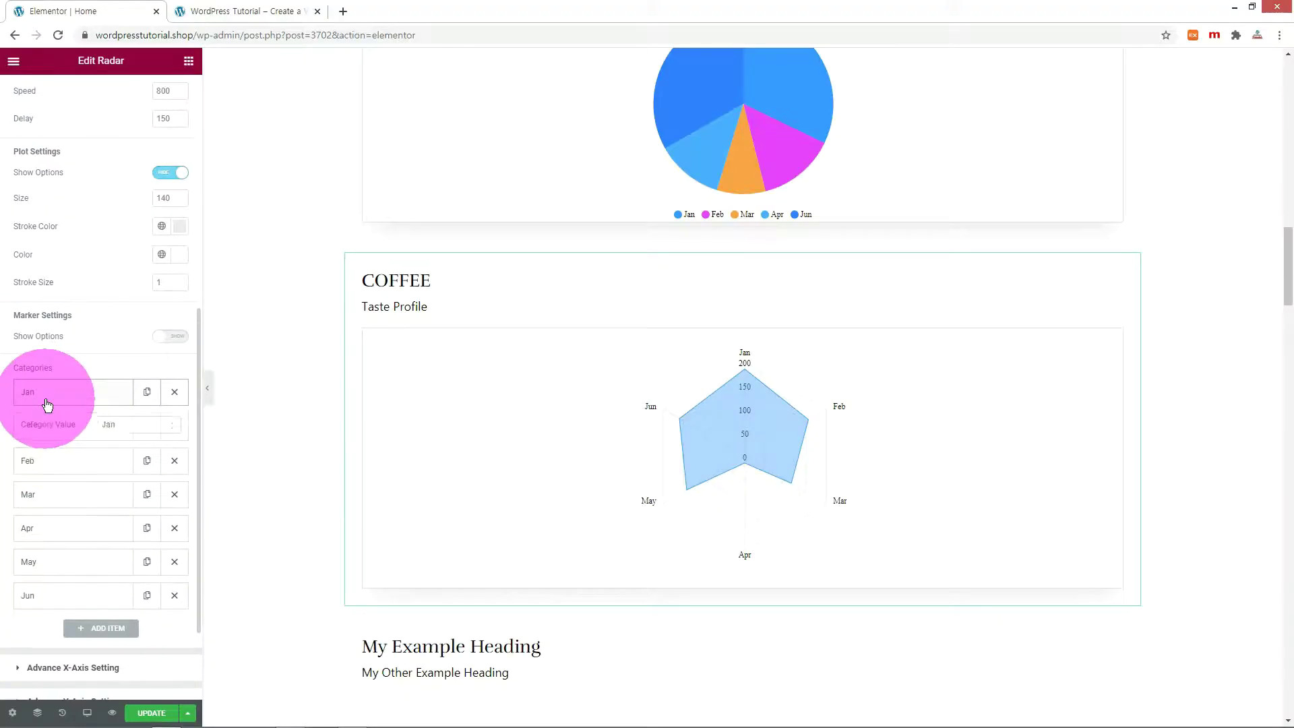
left_click_drag(121, 424, 29, 419)
type("Fruity")
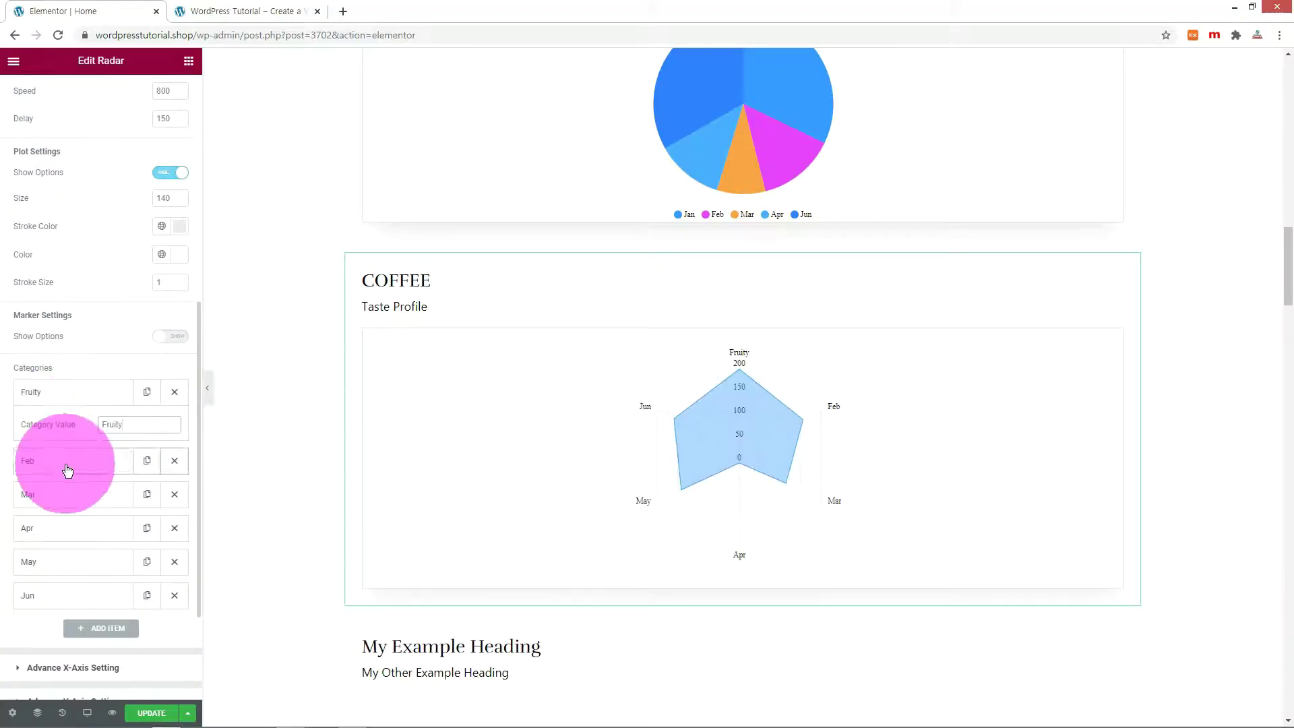
left_click(58, 470)
left_click_drag(128, 457, 51, 490)
type("Floral")
left_click(75, 463)
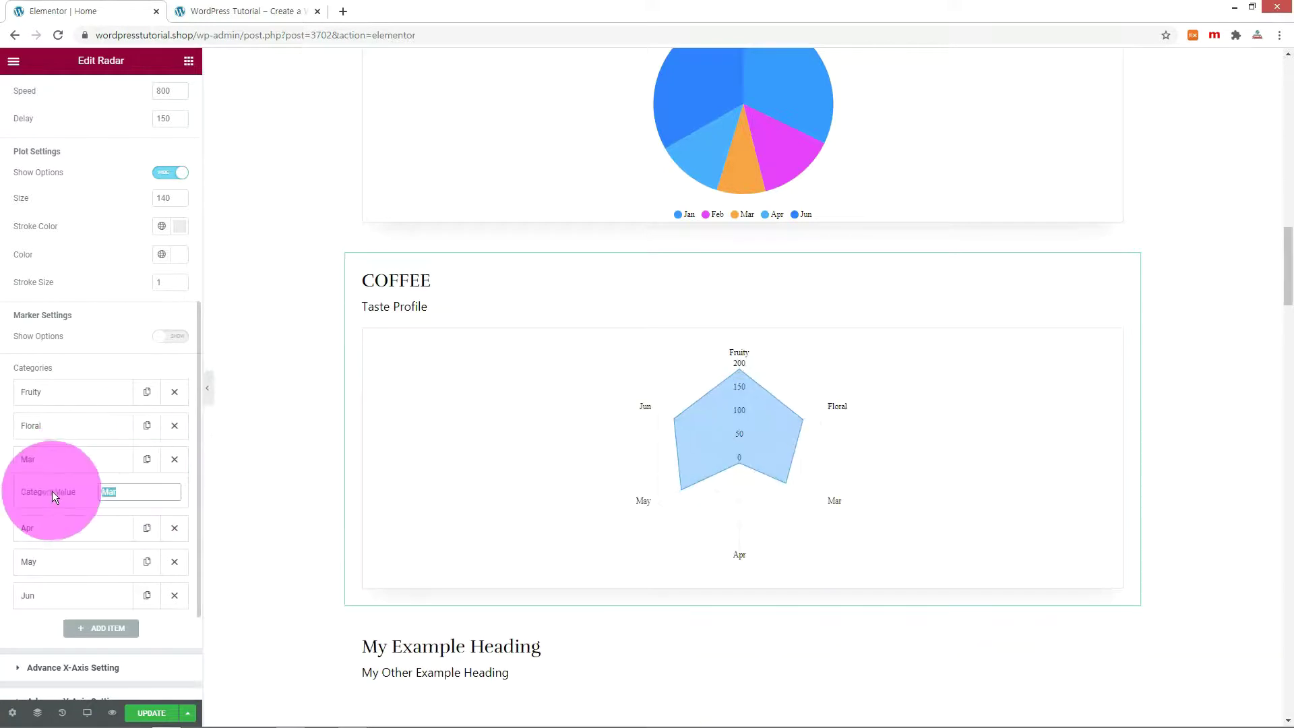
type("Sweet")
- Rename the Apr, May and Jun categories to Nutty, Cocoa and Spices
left_click(57, 528)
left_click_drag(128, 526, 36, 531)
type("Nutty")
left_click(35, 560)
left_click_drag(129, 560, 7, 557)
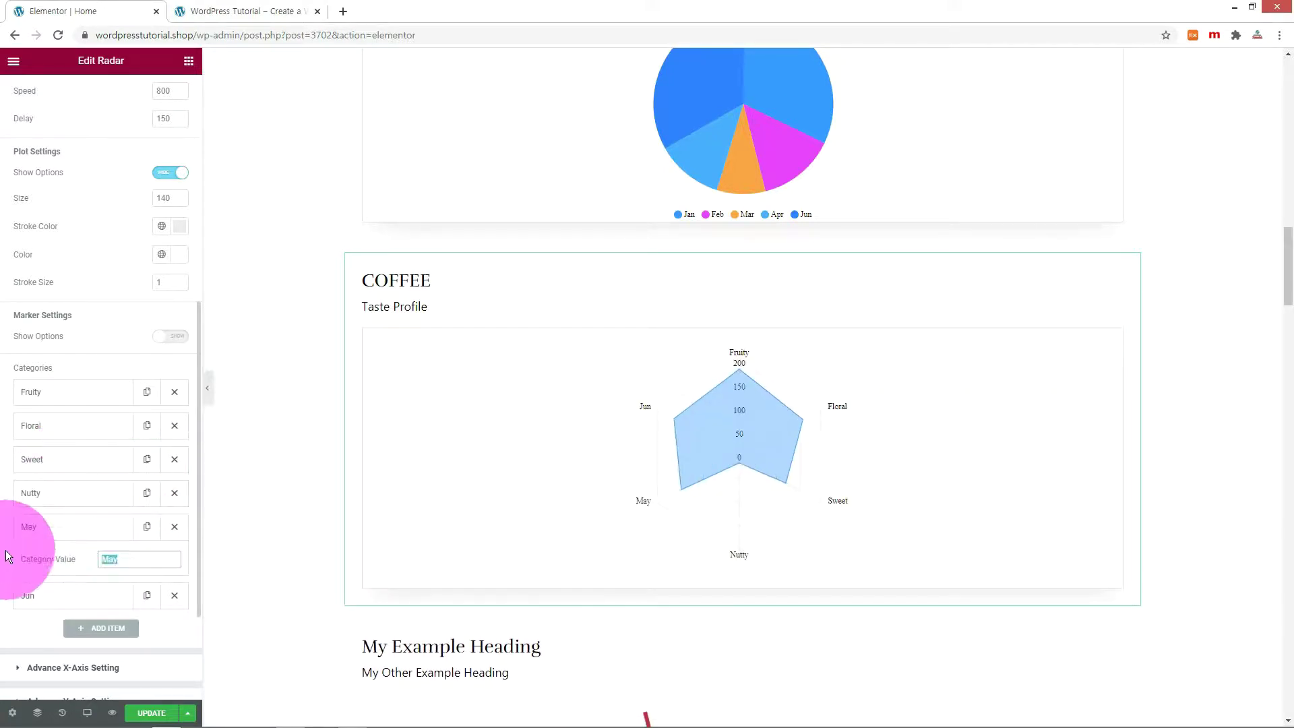
type("Cocoa")
left_click(34, 595)
left_click_drag(128, 592, 62, 585)
type("Spices")
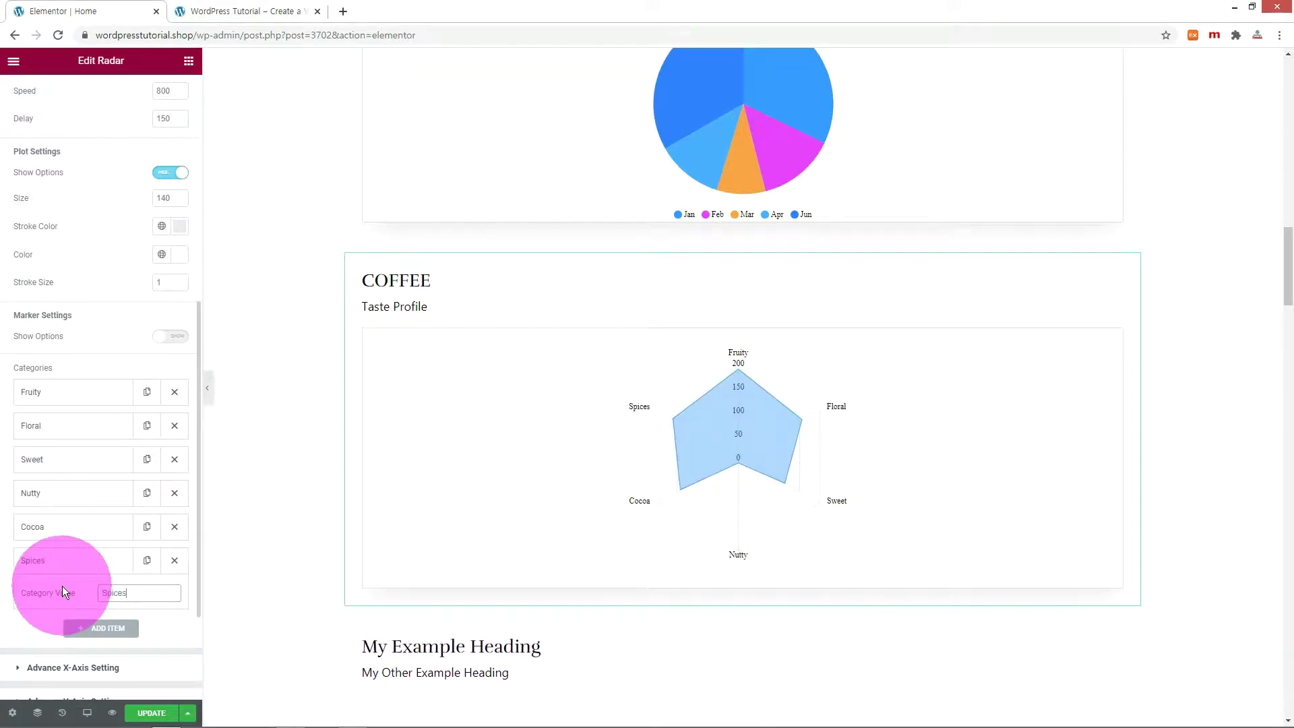
- Change Element 1's value 14 to 140 and update the page
scroll(153, 671, "down", 2)
left_click(52, 657)
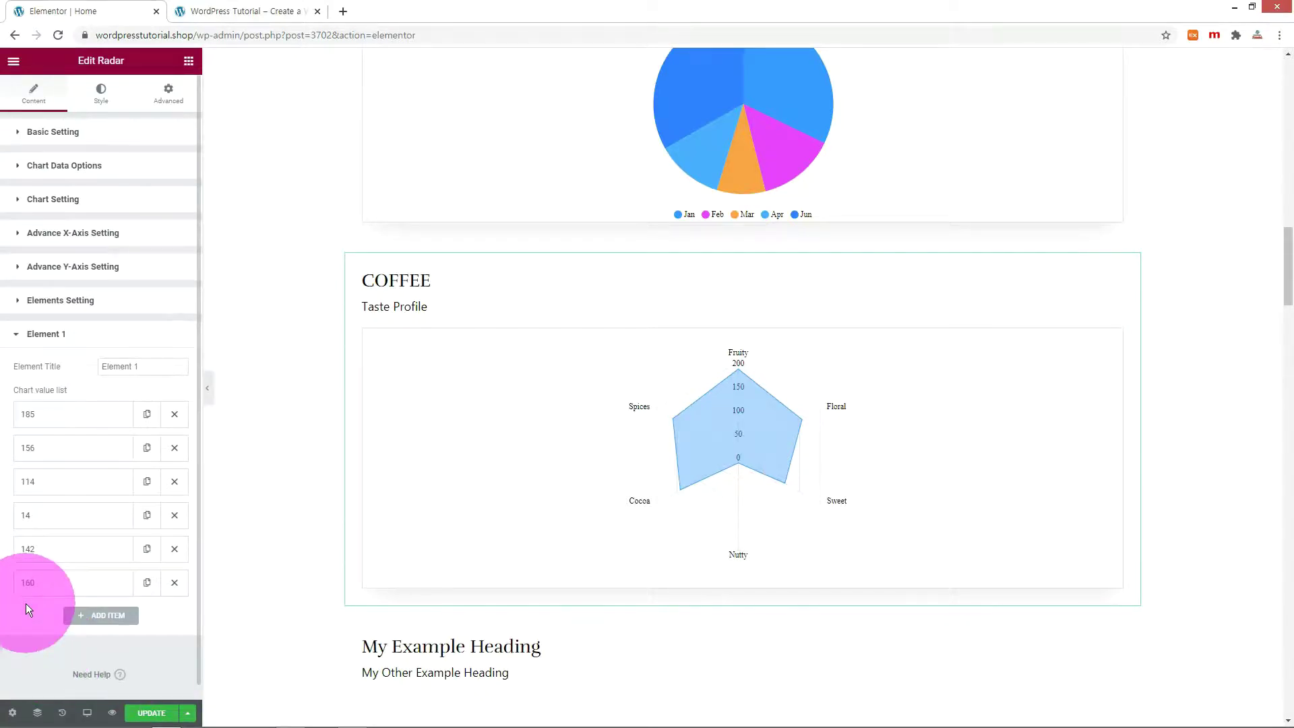
left_click(60, 515)
left_click(159, 548)
type("0")
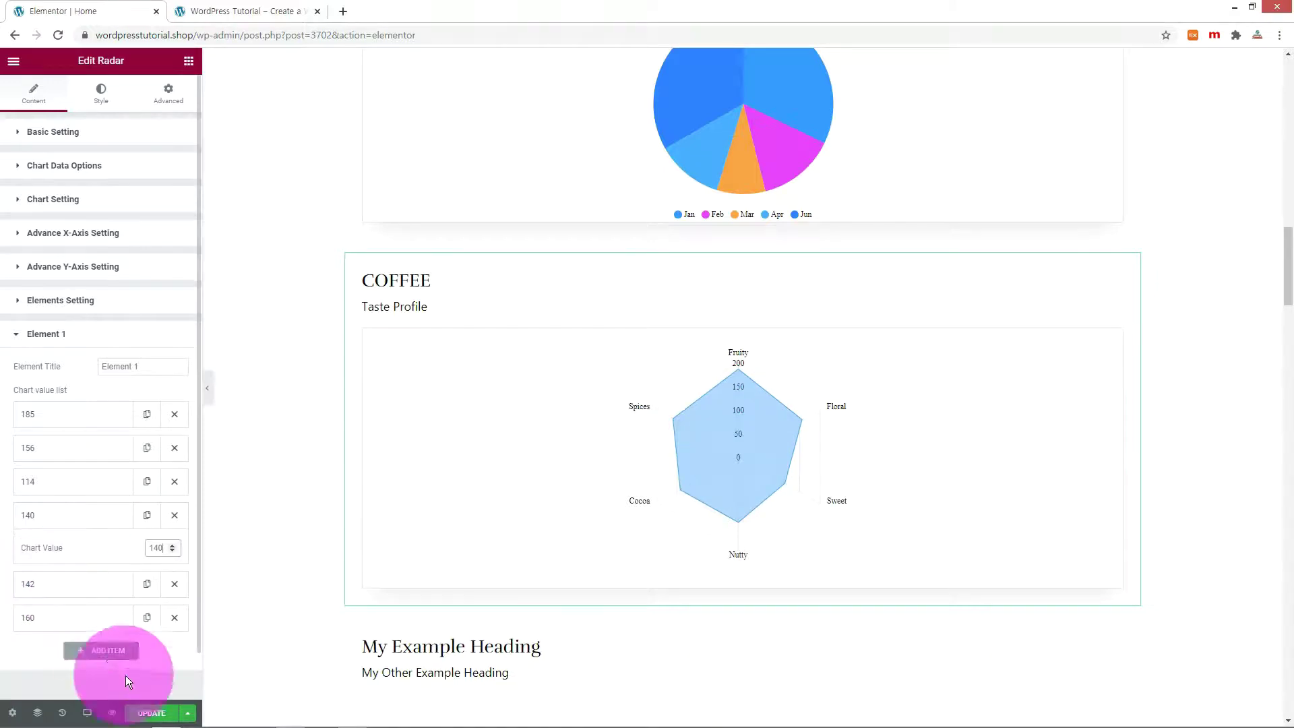
left_click(151, 713)
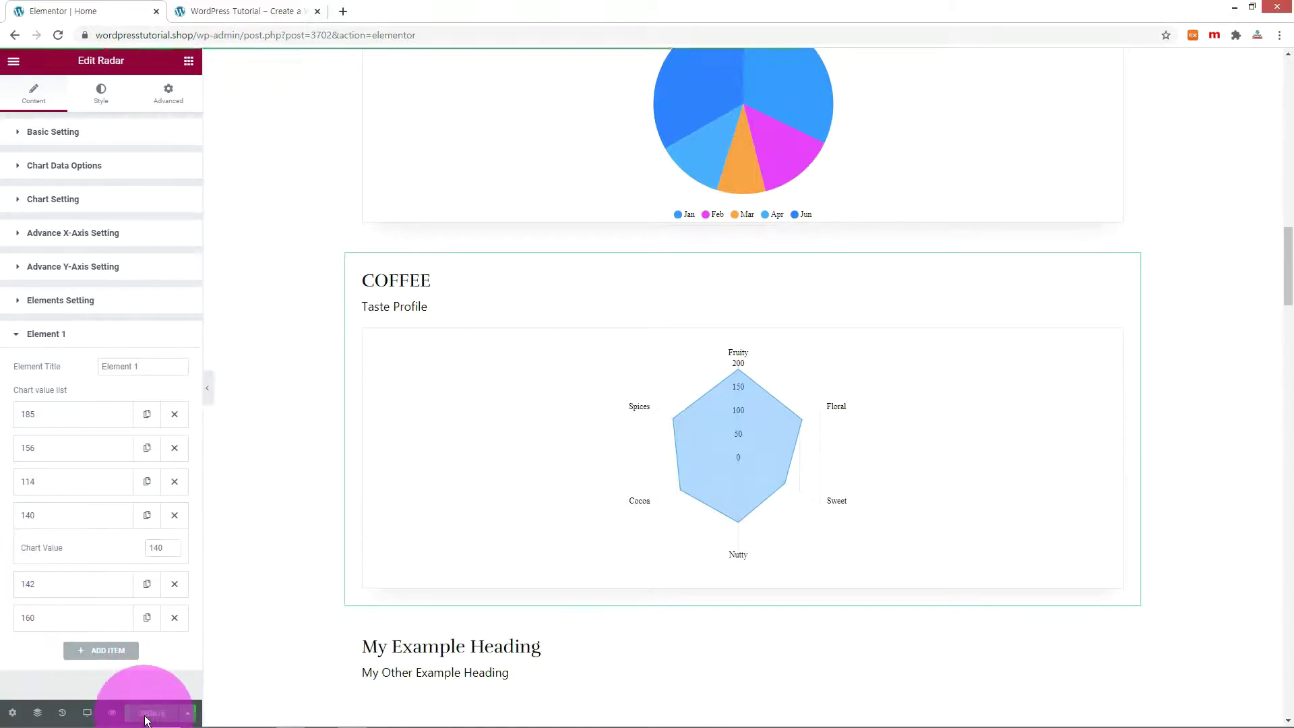
- Reload the live front page and scroll down to the updated COFFEE radar chart
left_click(231, 11)
key("F5")
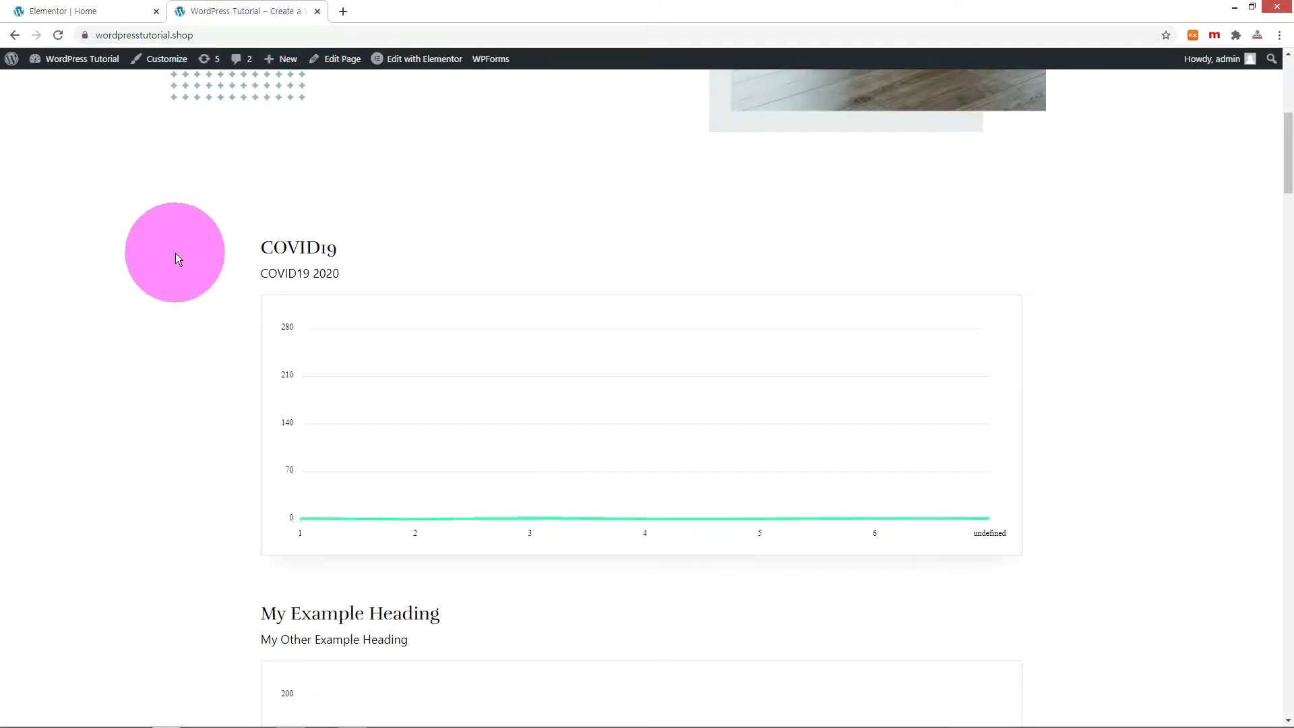
scroll(175, 253, "down", 6)
scroll(175, 253, "down", 10)
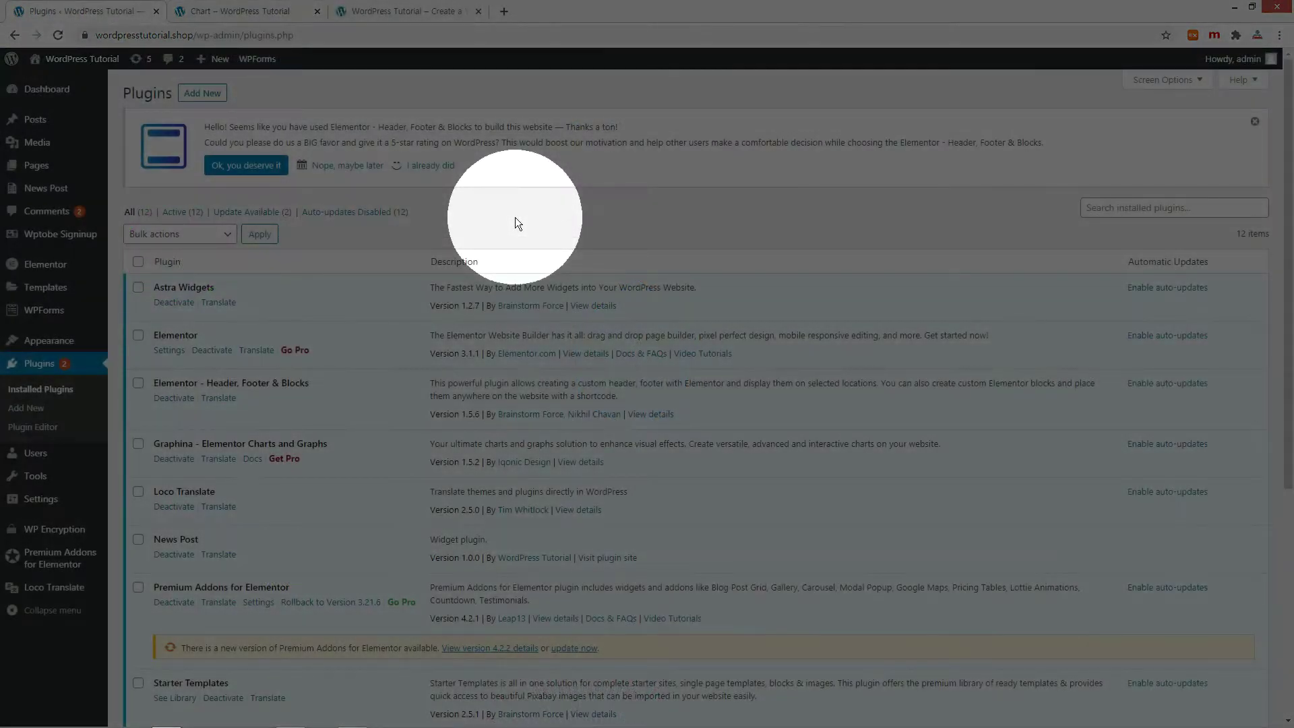
- Search new plugins for 'chart', then install and activate Visualizer: Tables and Charts Manager
left_click(202, 93)
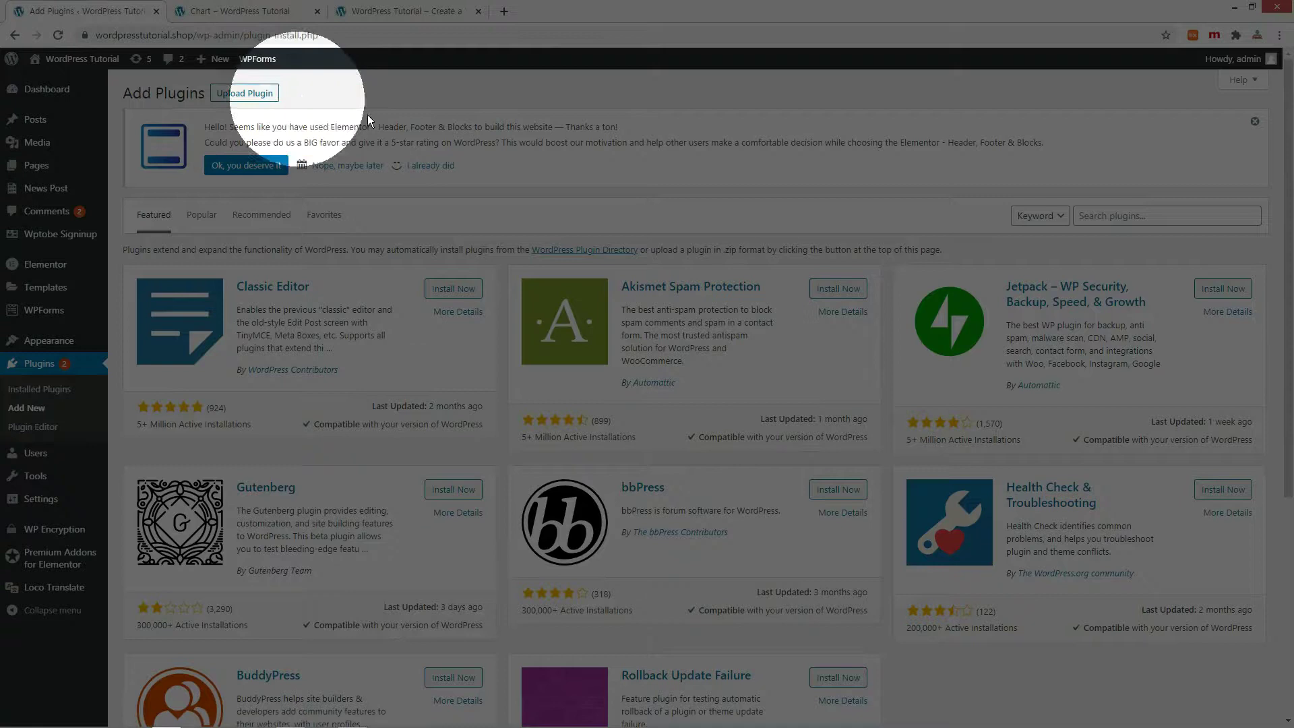
left_click(1083, 216)
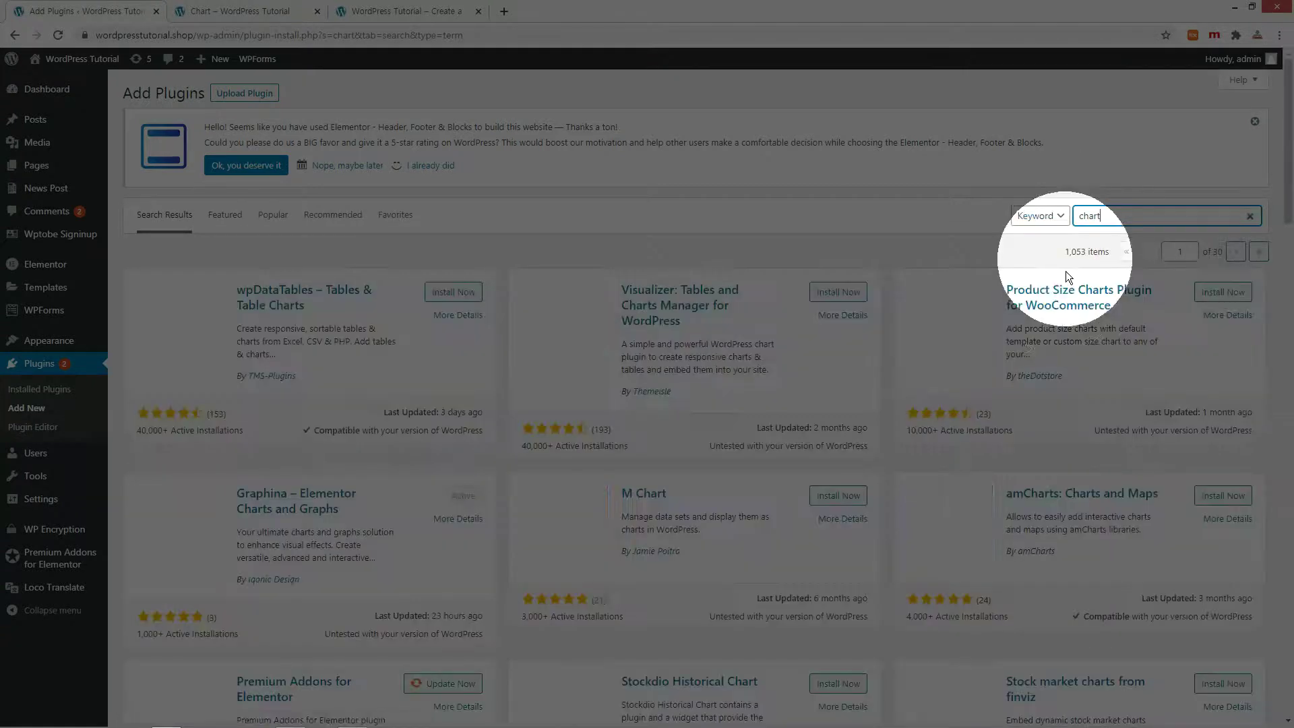
left_click(841, 293)
left_click(843, 293)
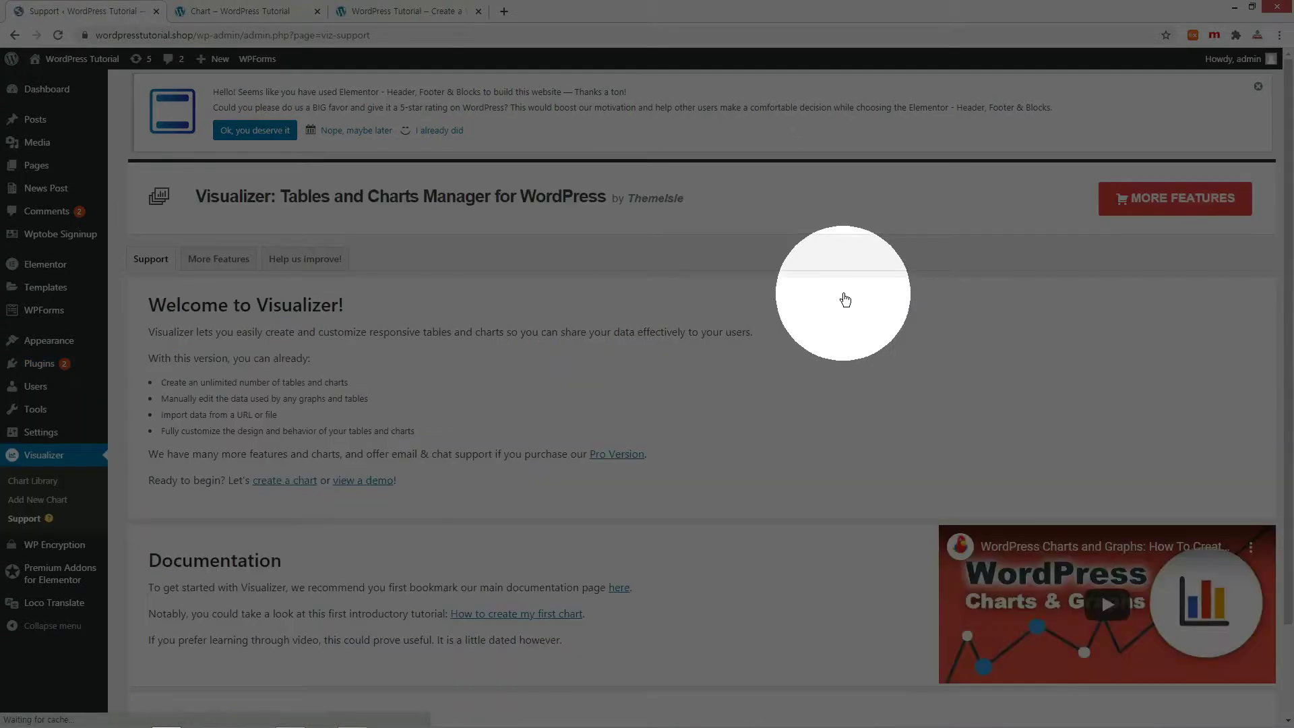
- From the Visualizer chart library, start a new Pie/Donut chart and go to its data setup
left_click(70, 464)
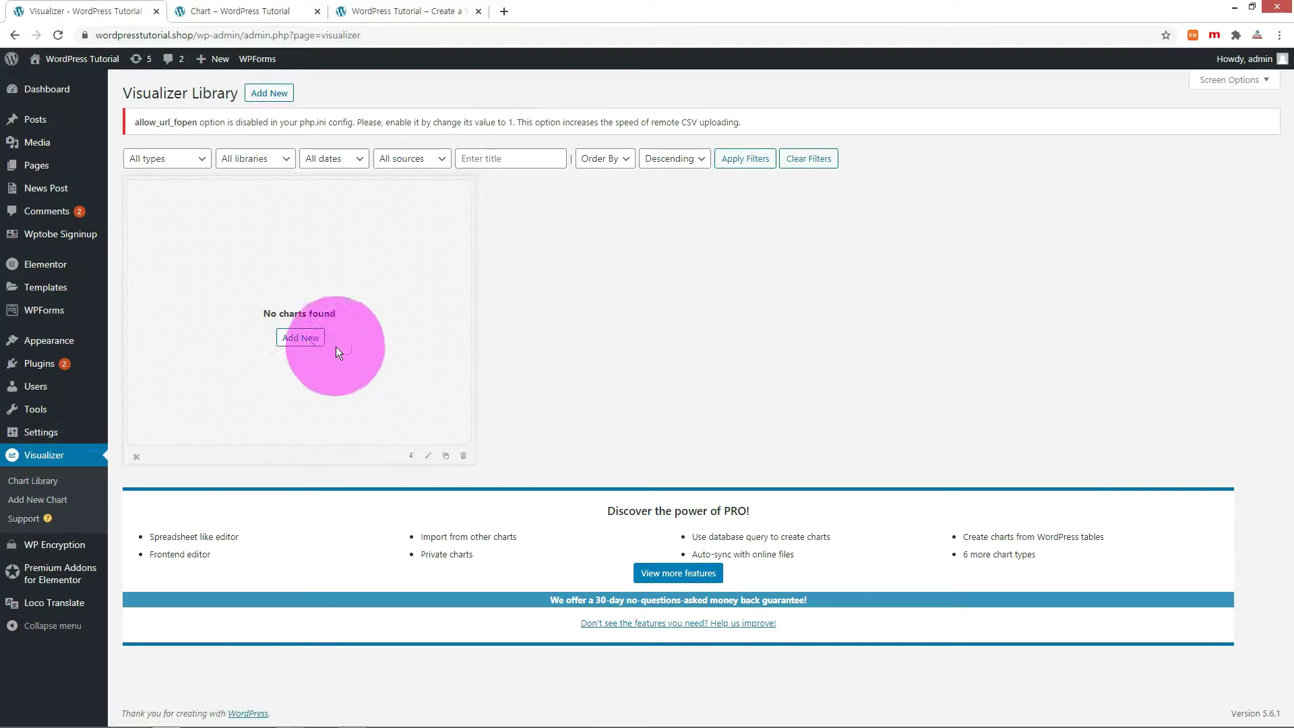
left_click(302, 339)
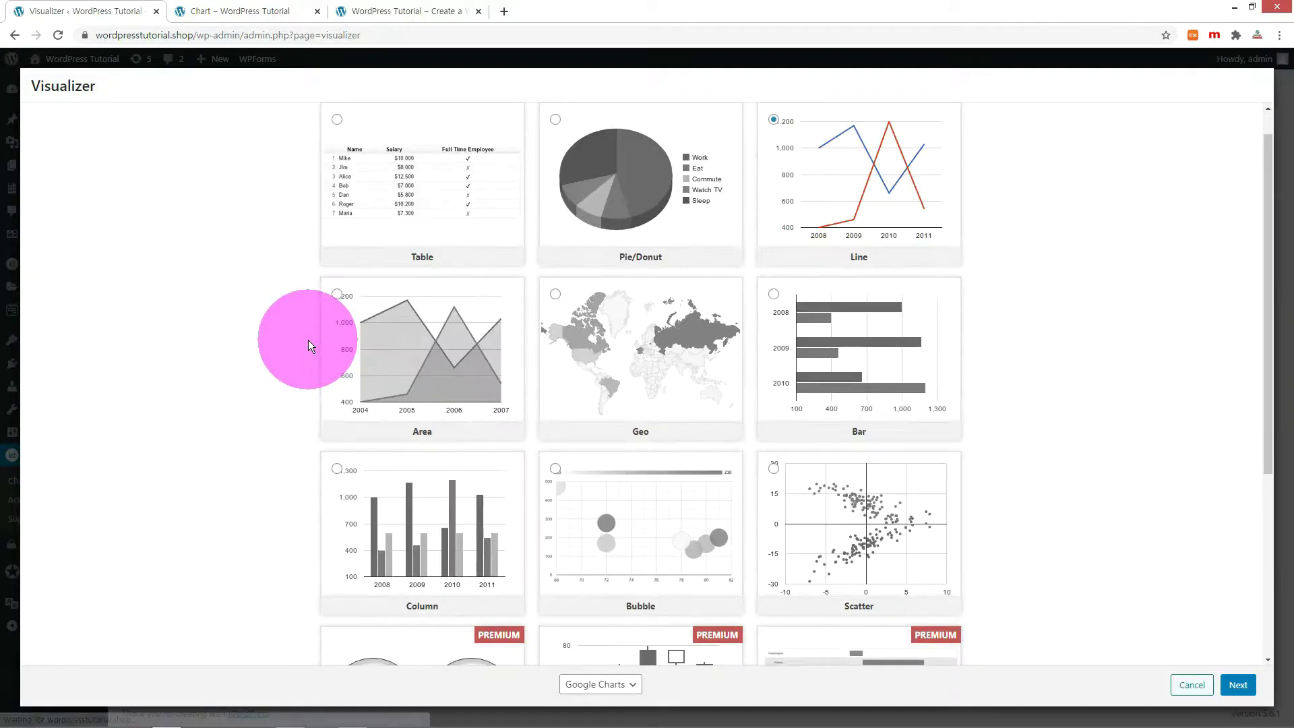
left_click(655, 222)
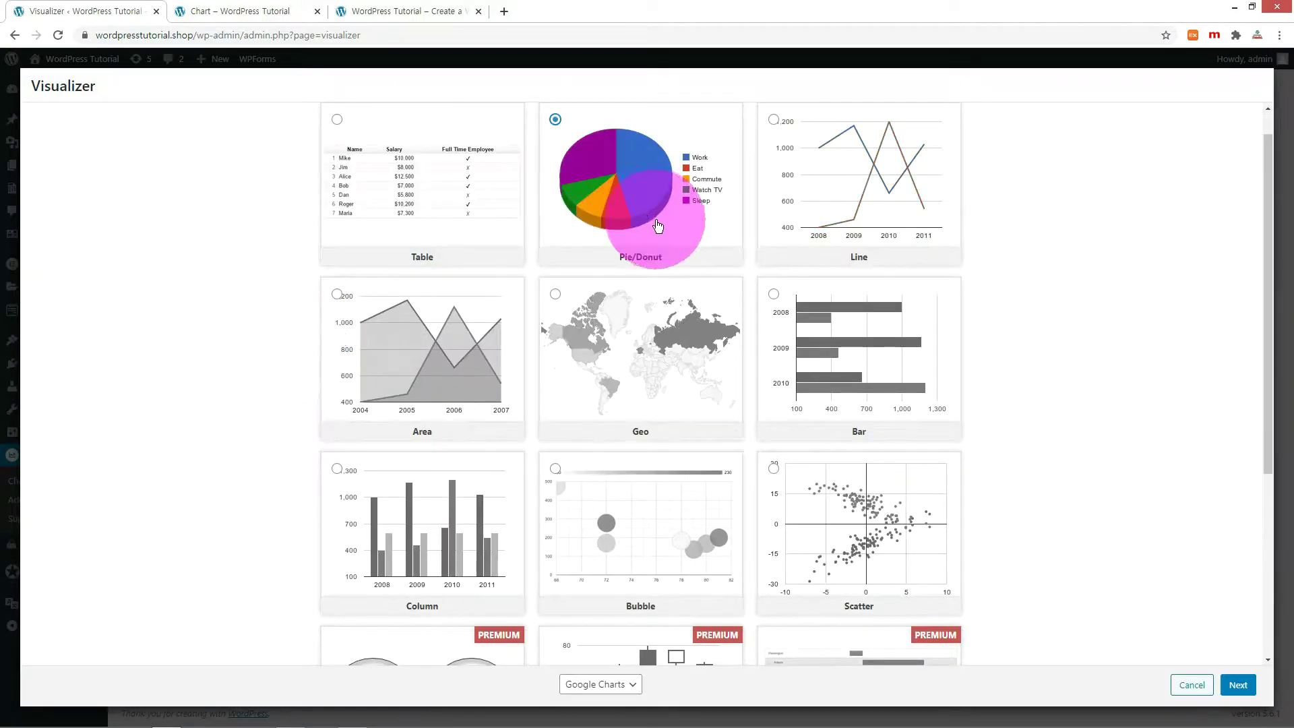
left_click(1245, 685)
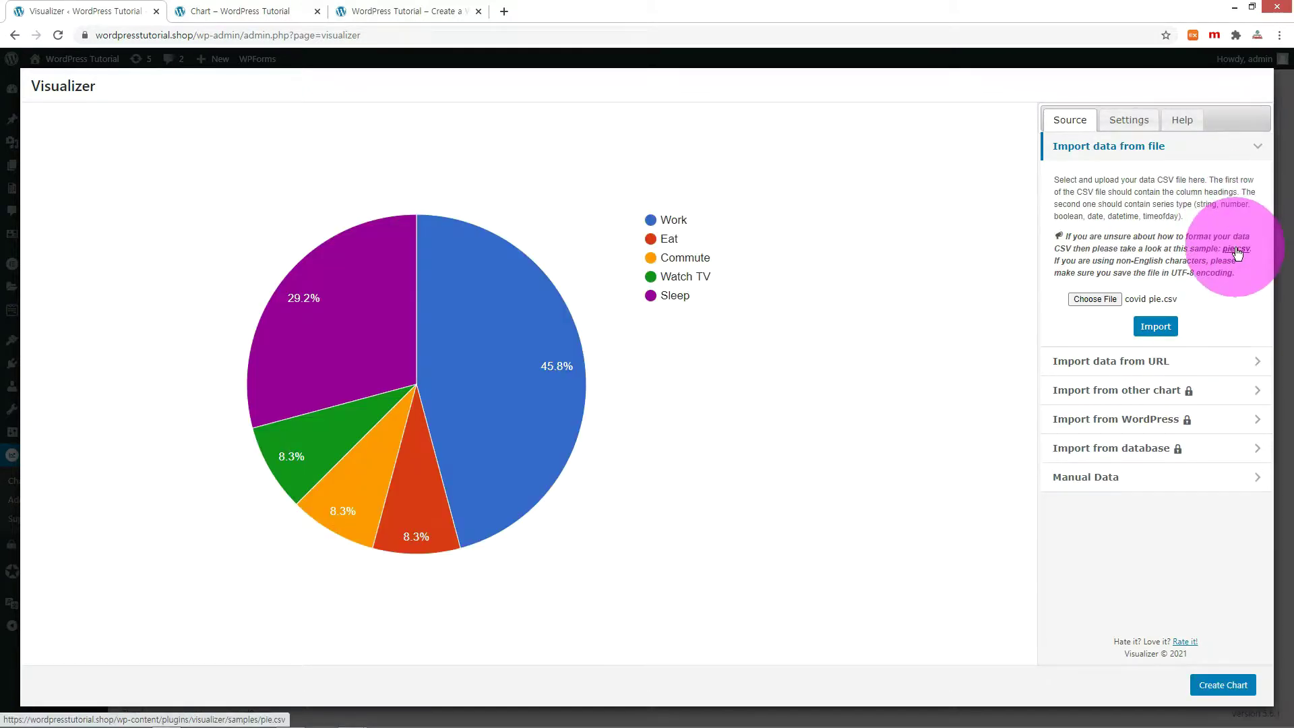
- Download the sample pie.csv and check its format in Excel before closing it
left_click(1236, 249)
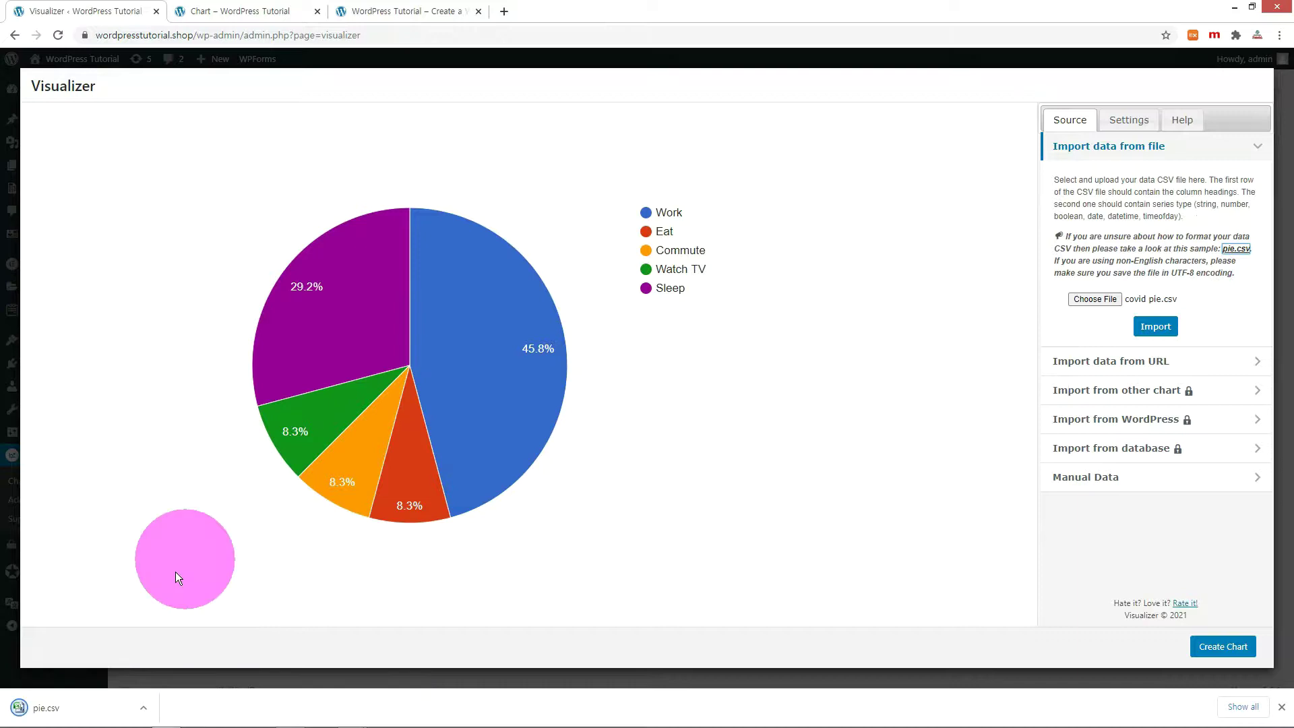
left_click(144, 709)
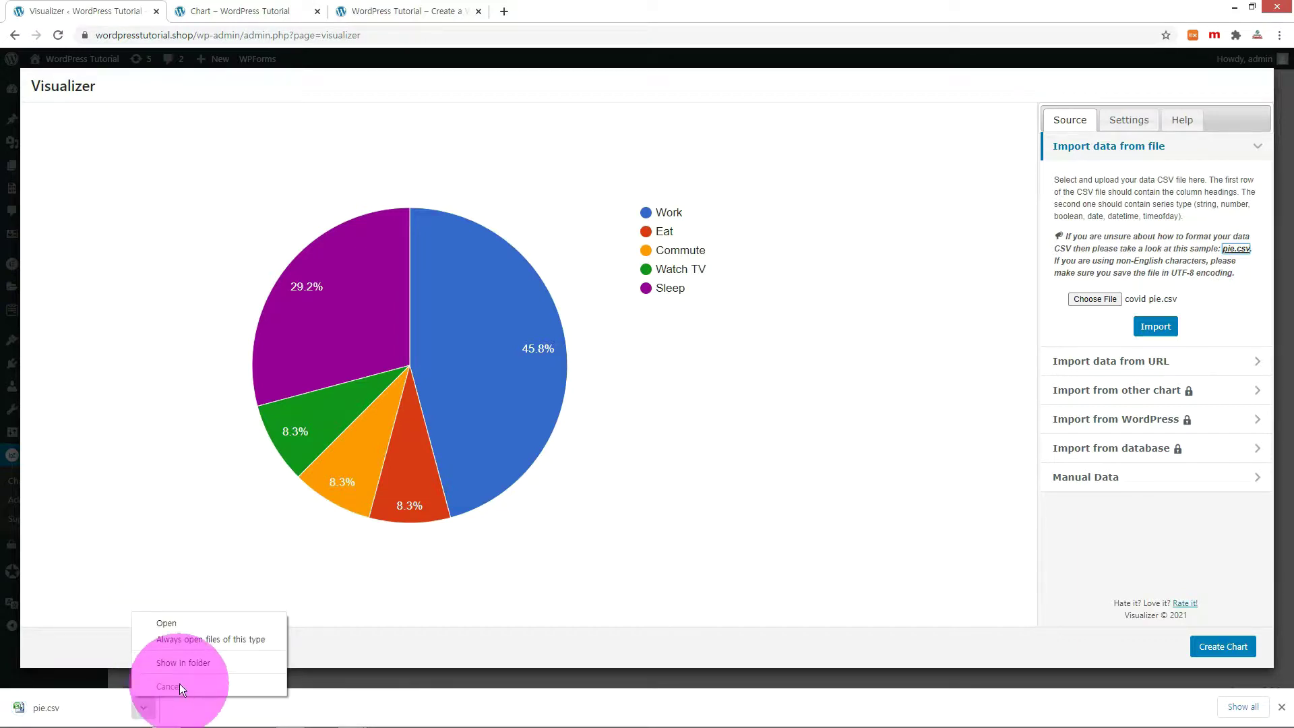
left_click(182, 621)
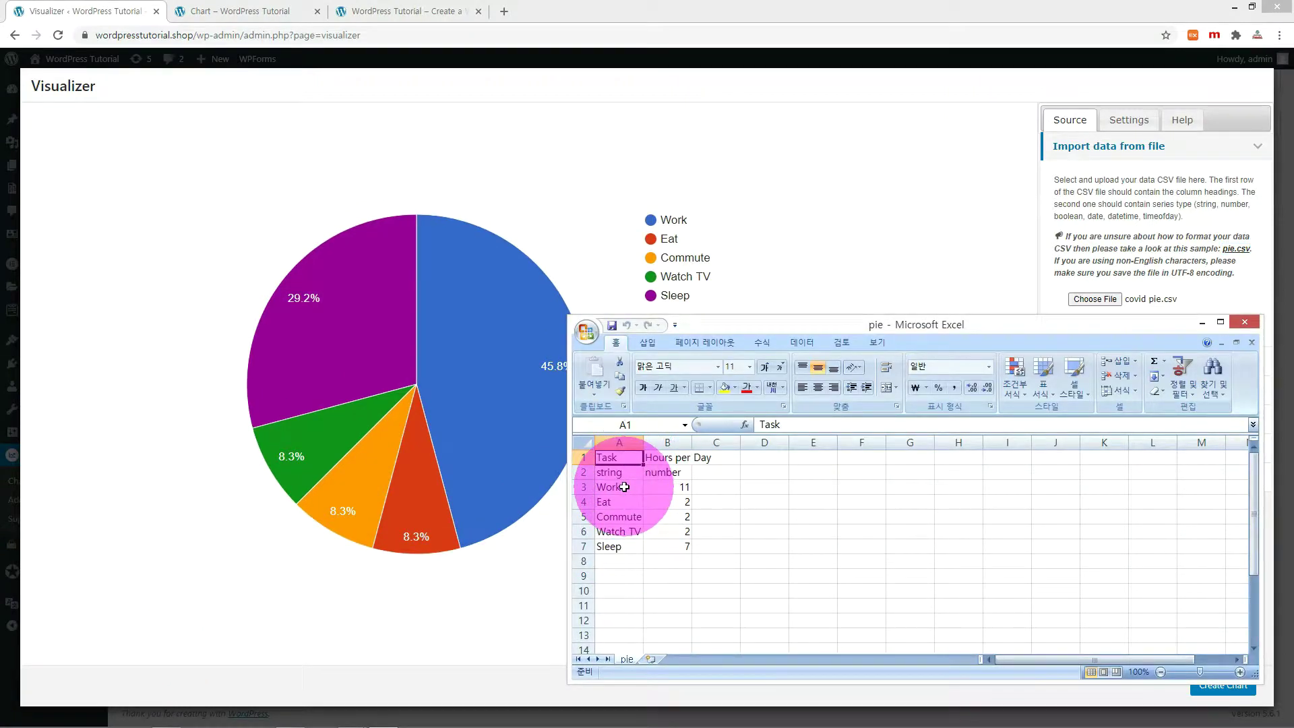
key("alt+F4")
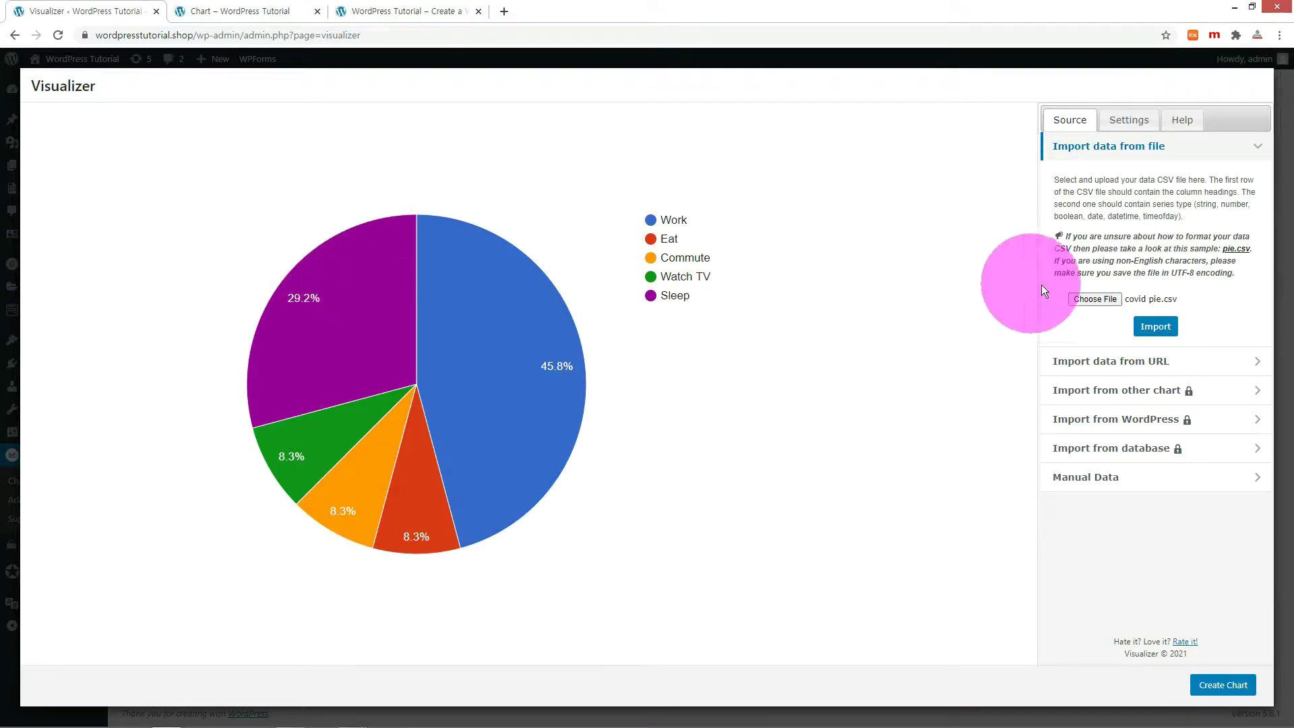
- Import the covid pie data, save chart #3745, and copy its shortcode
left_click(1150, 330)
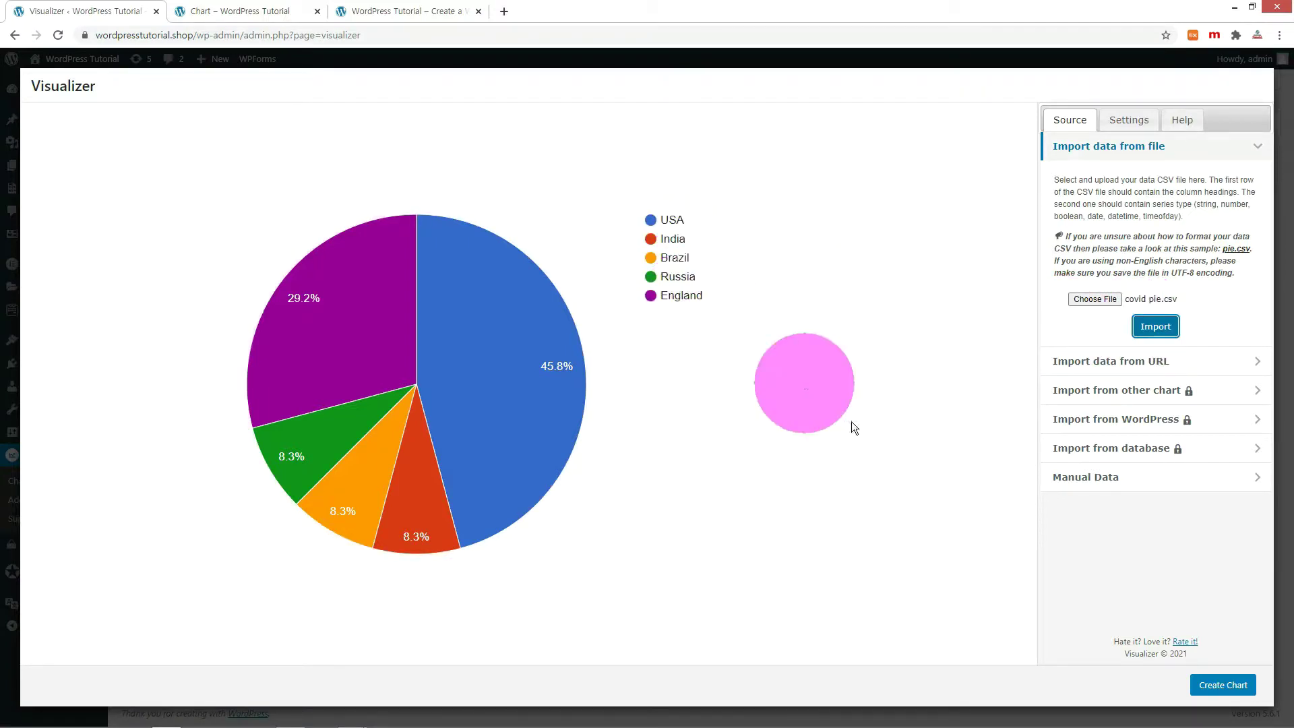
left_click(1219, 690)
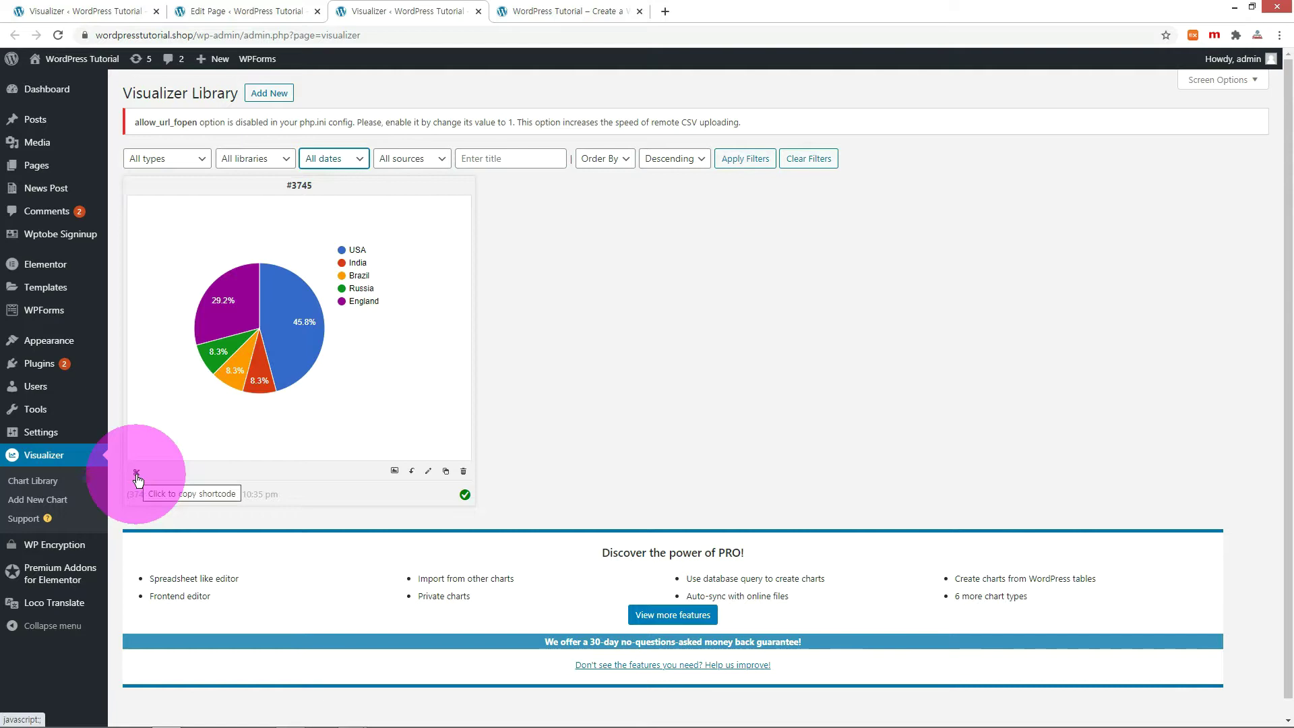
left_click(137, 480)
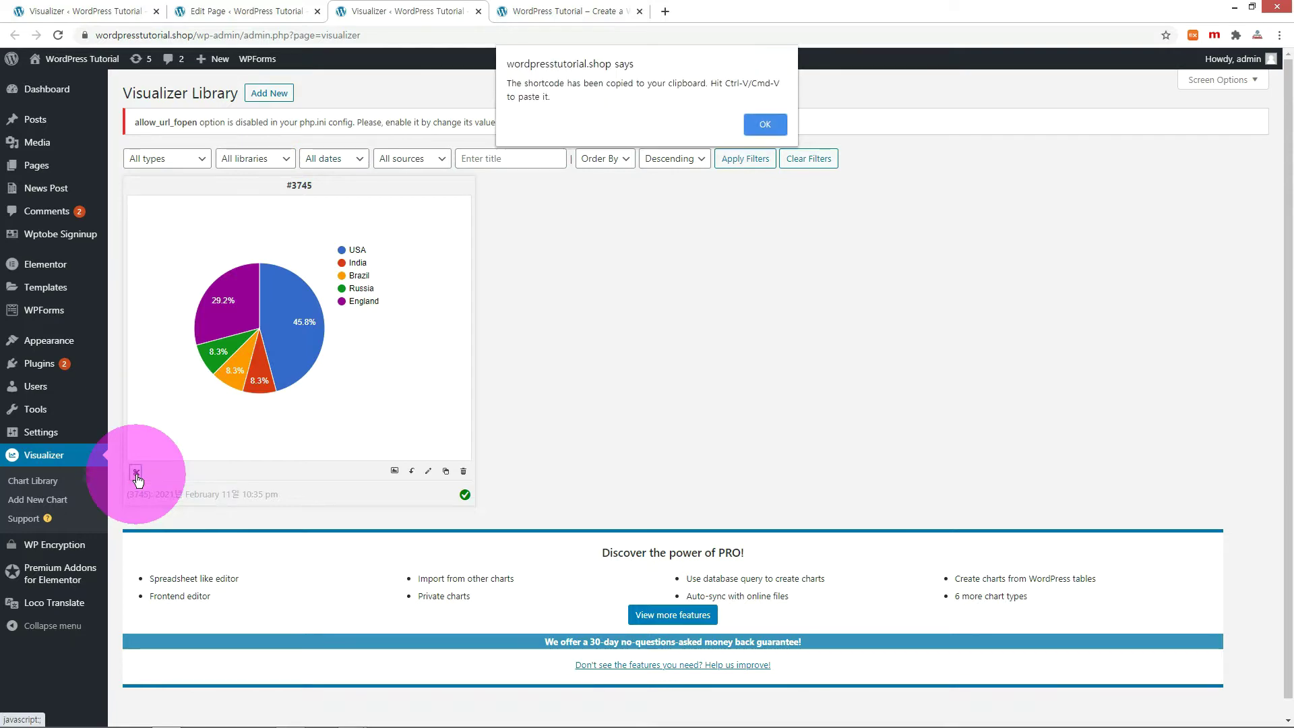
left_click(763, 124)
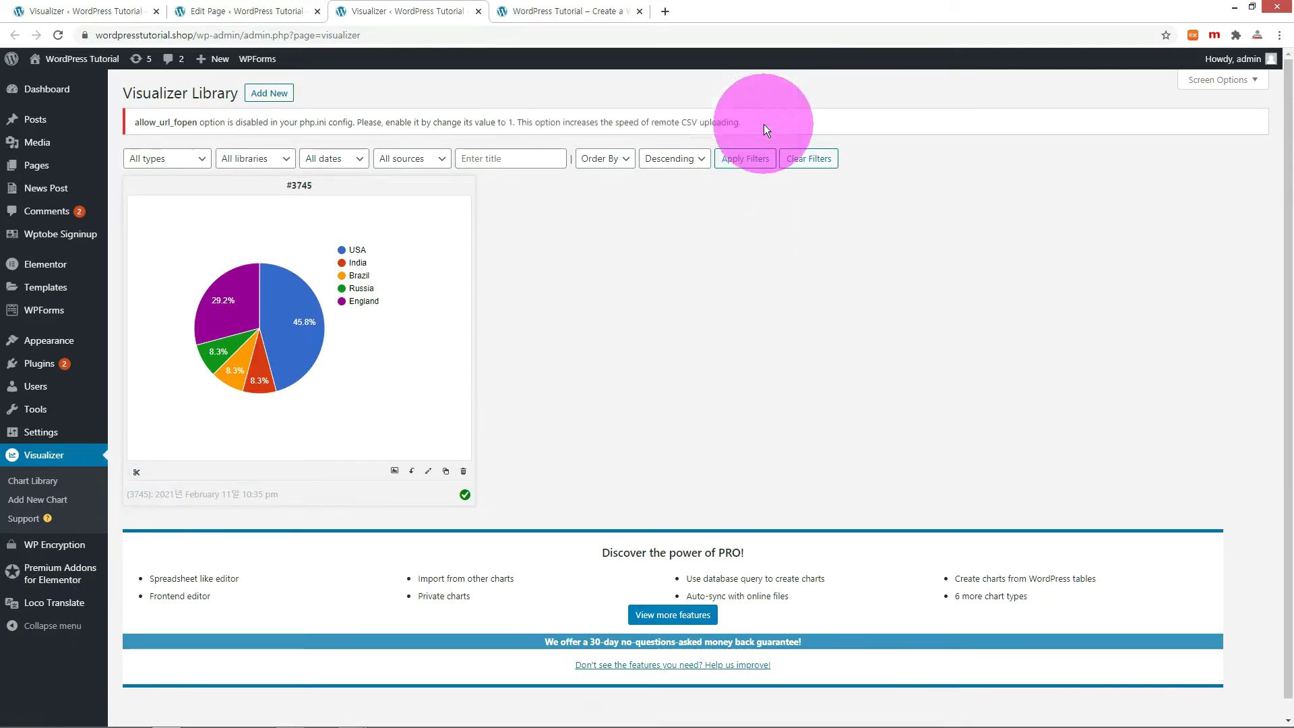
- Add a Shortcode block on the Chart page holding [visualizer id="3745" lazy="no" class=""]
left_click(204, 11)
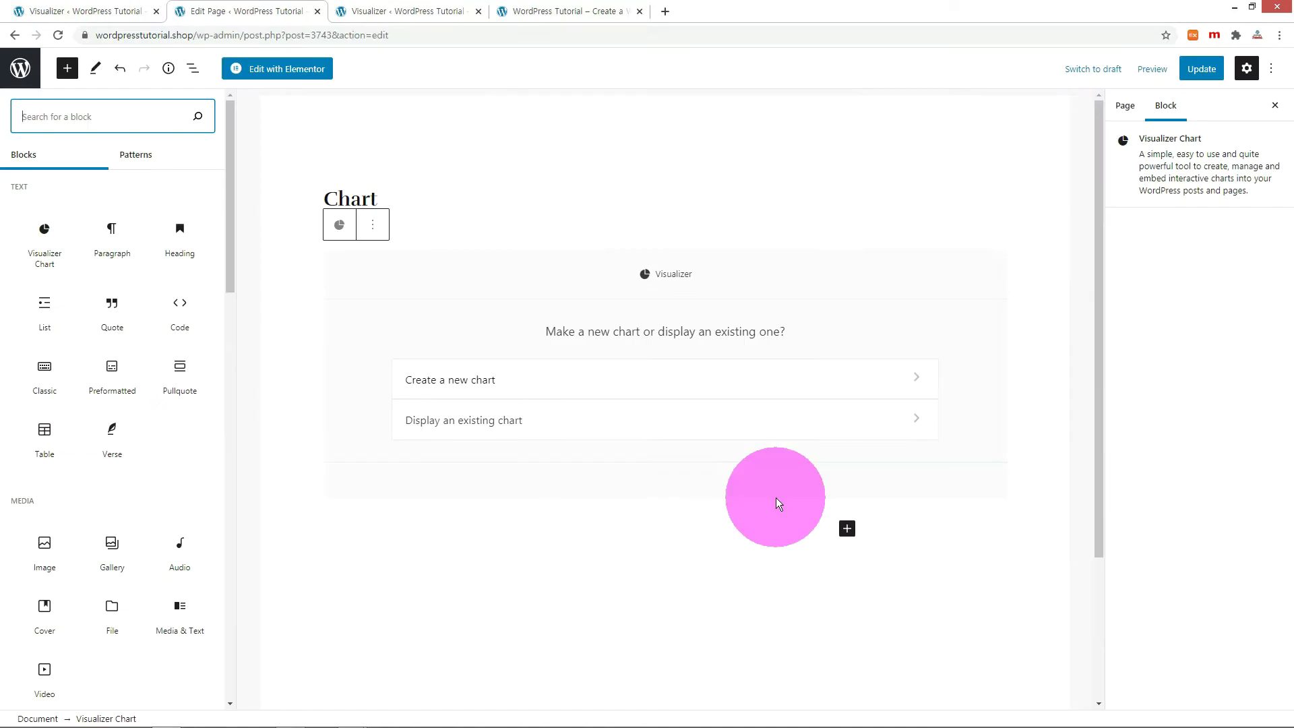
scroll(195, 415, "down", 3)
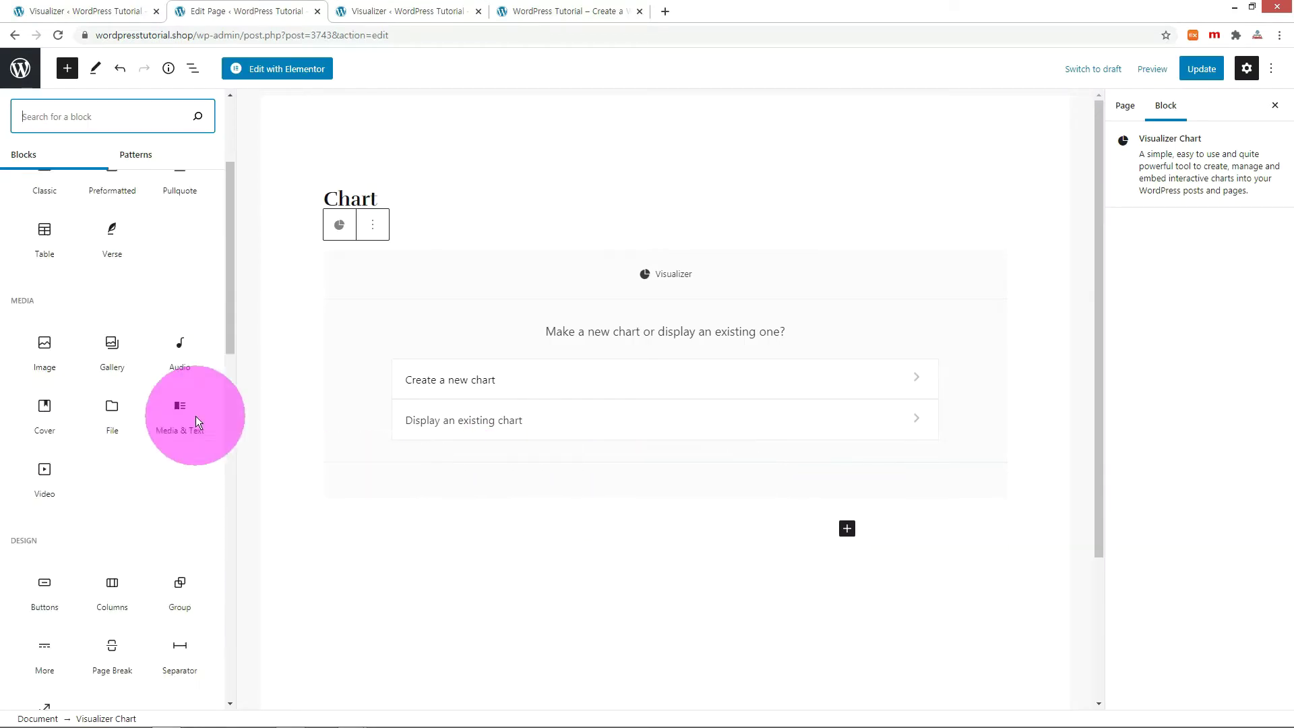
scroll(195, 415, "down", 7)
left_click(113, 246)
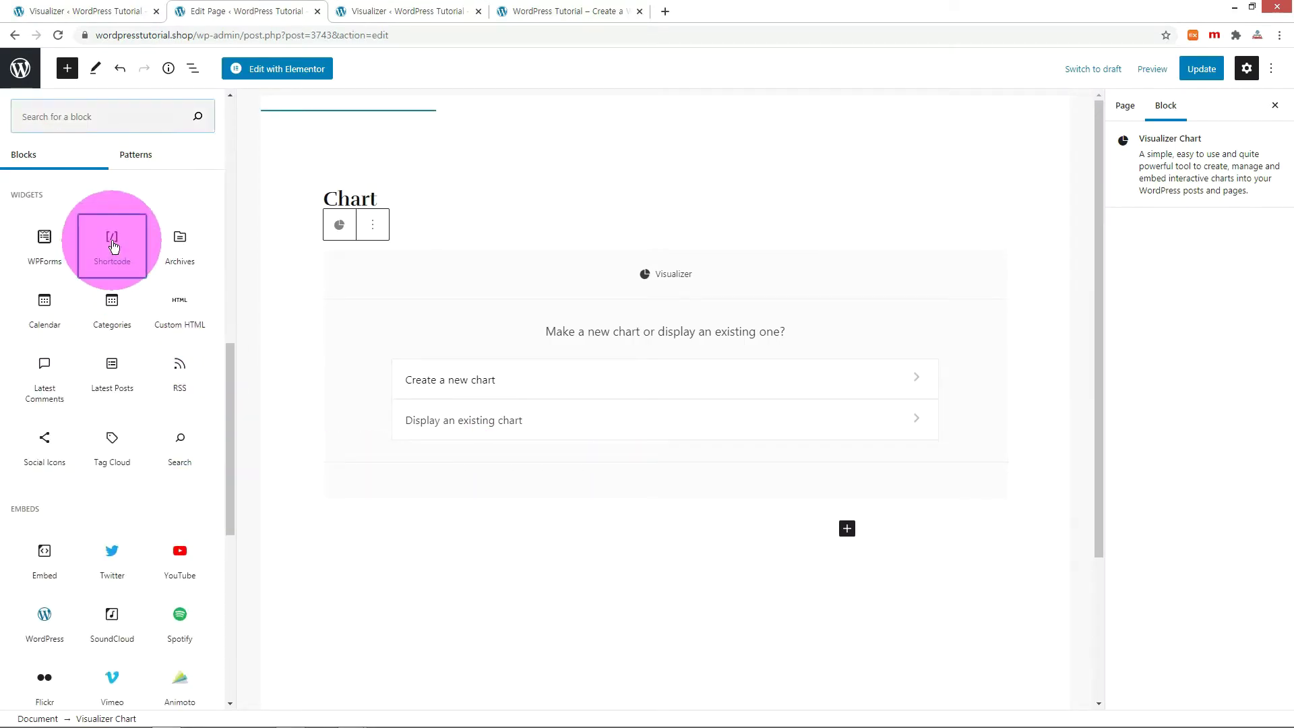
left_click(256, 332)
type("[visualizer id=\"3745\" lazy=\"no\" class=\"\"]")
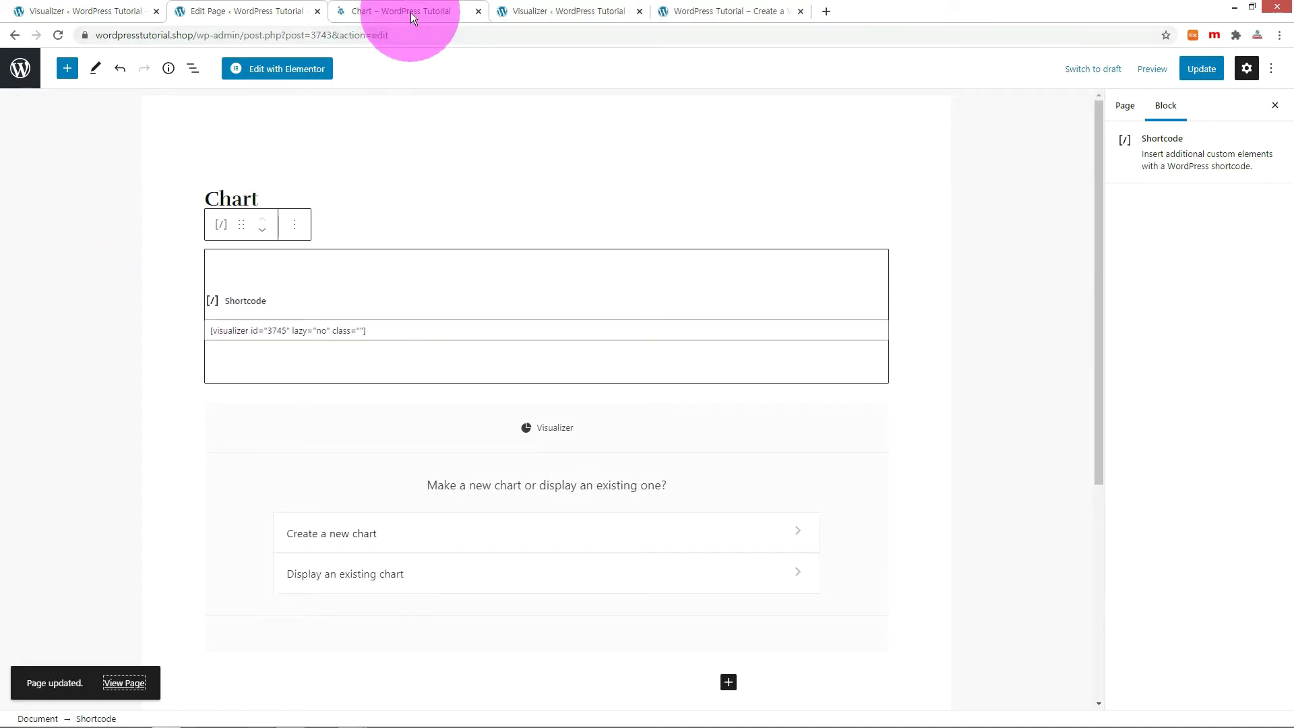
- Switch to the live Chart – WordPress Tutorial tab to view the pie chart
left_click(411, 12)
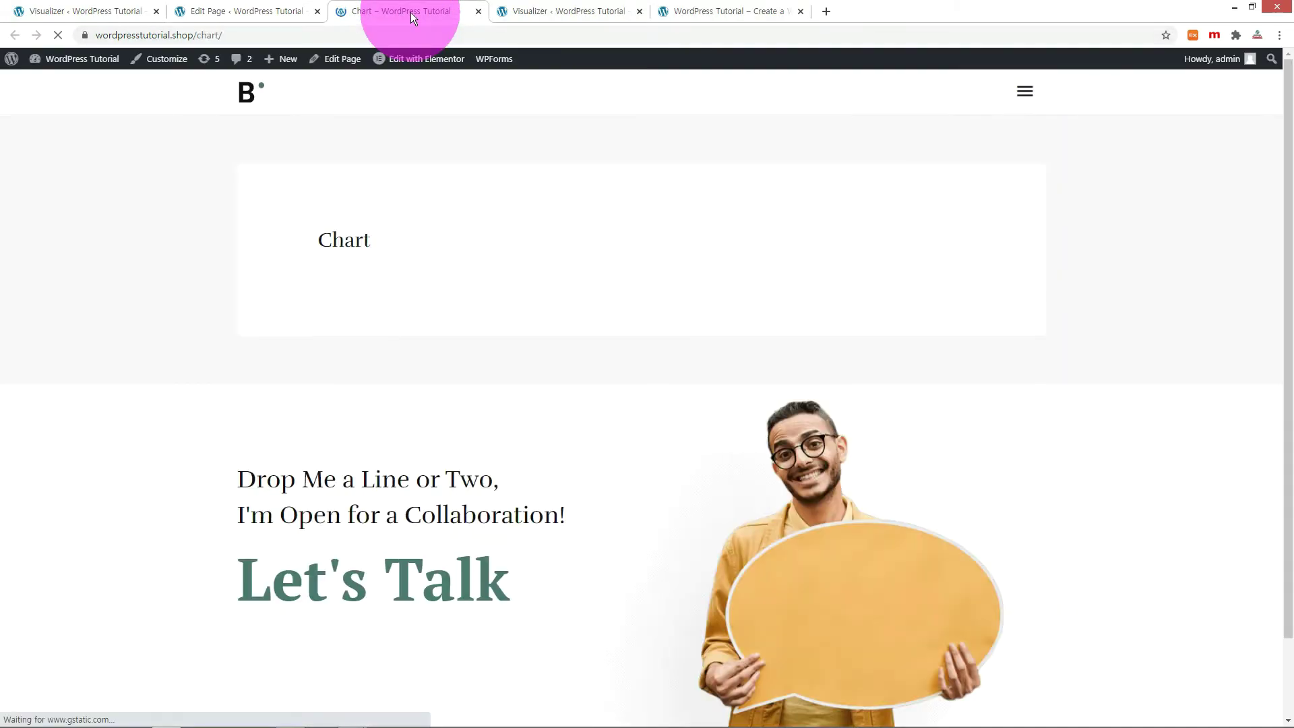